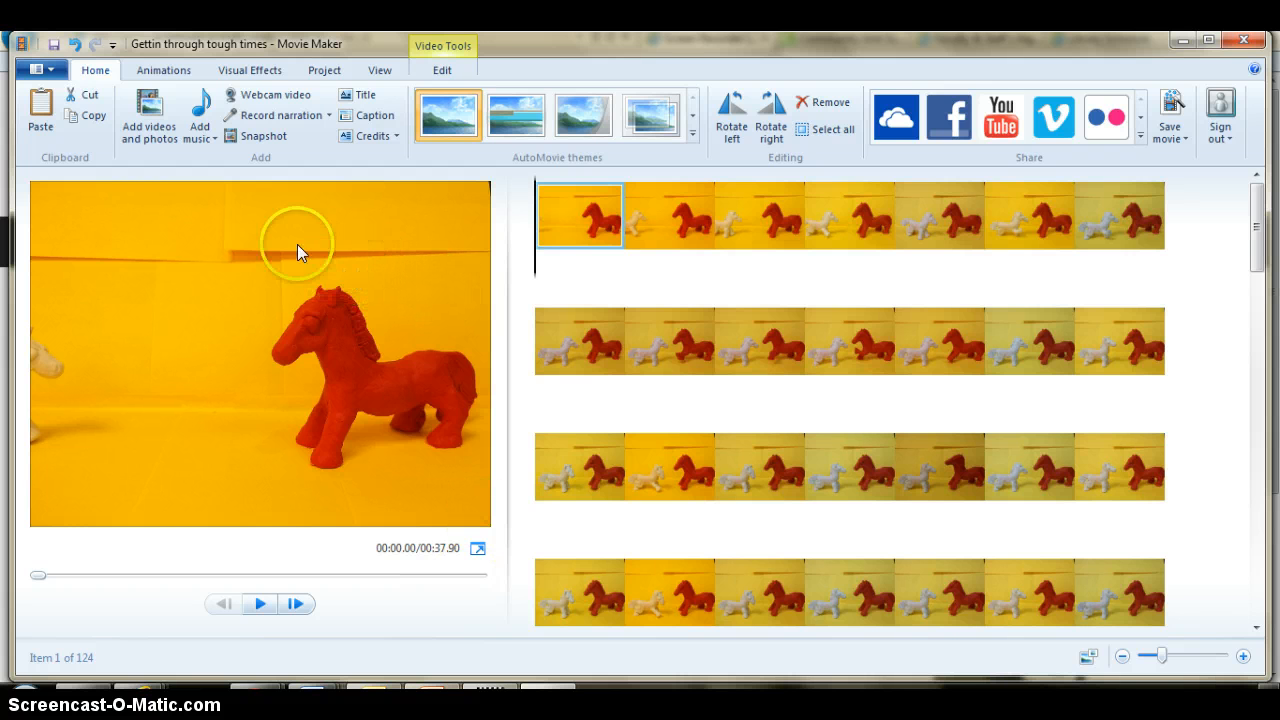
# Step: Try to add the photos 100_0026.JPG through 100_0130.JPG from the Claymation folder to the project
pyautogui.click(160, 122)
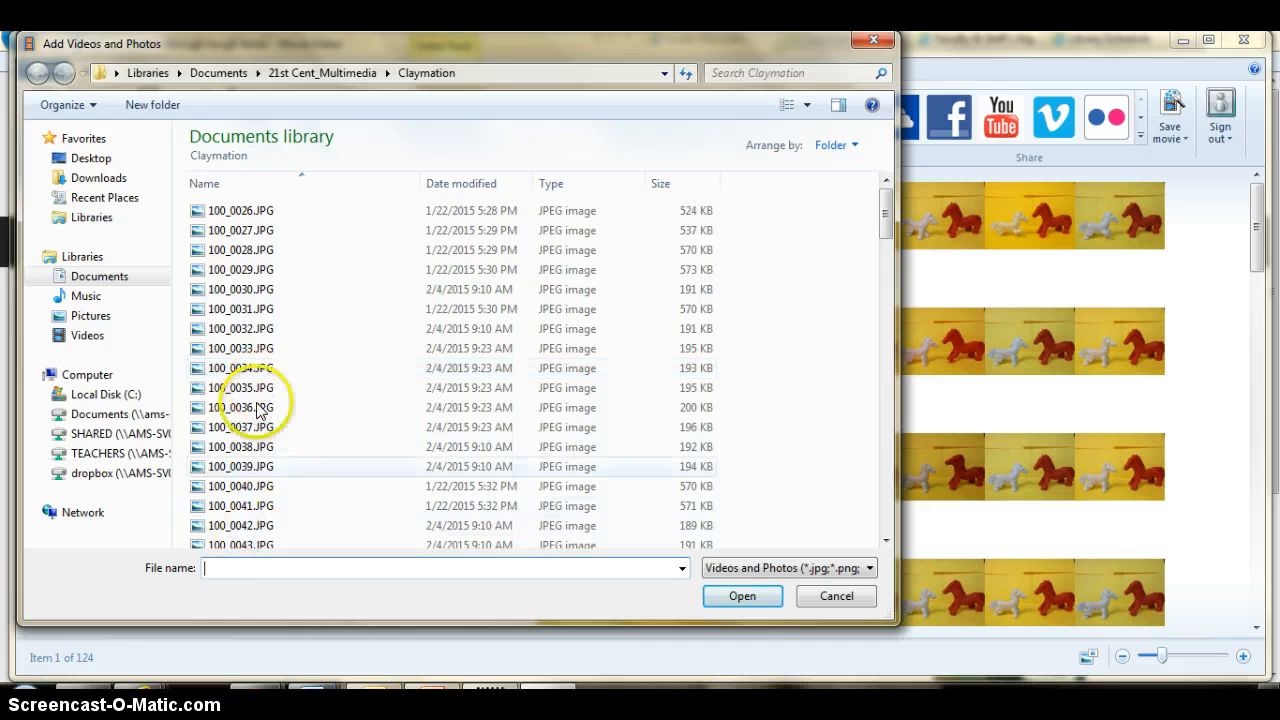
pyautogui.click(246, 214)
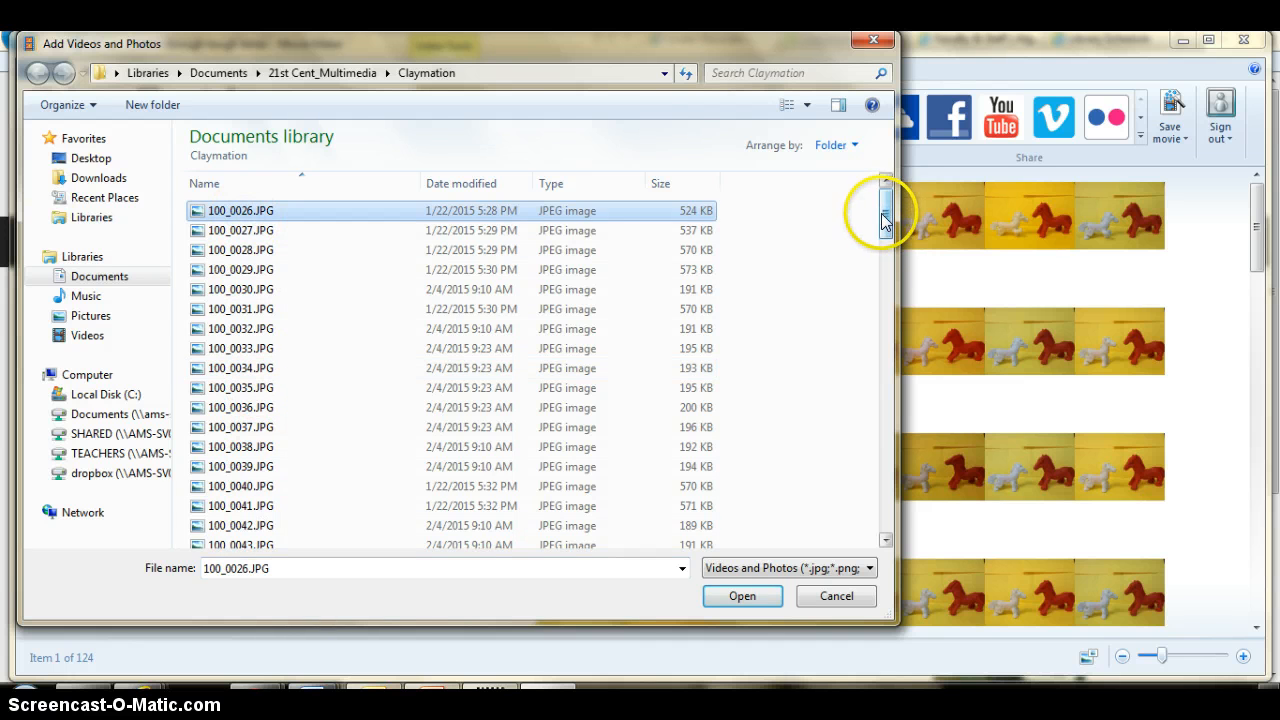
pyautogui.moveTo(886, 215); pyautogui.dragTo(901, 493)
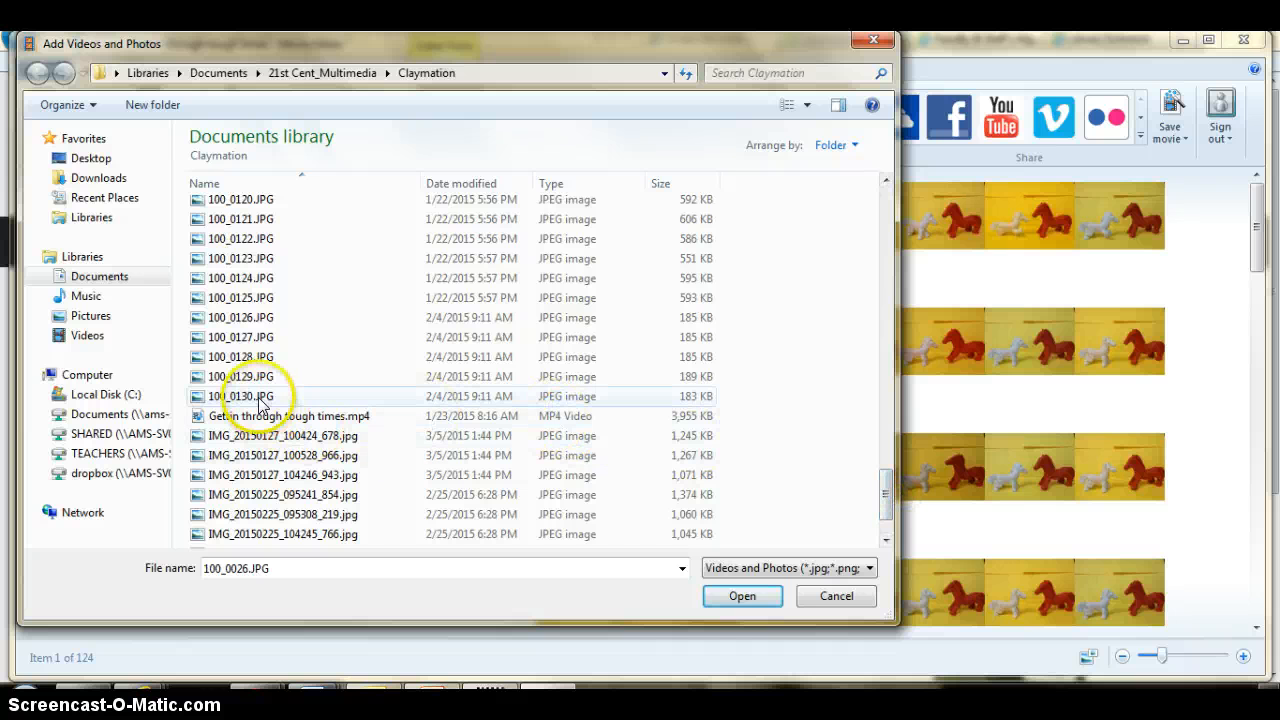
pyautogui.keyDown('shift'); pyautogui.click(235, 396); pyautogui.keyUp('shift')
pyautogui.moveTo(886, 497); pyautogui.dragTo(908, 383)
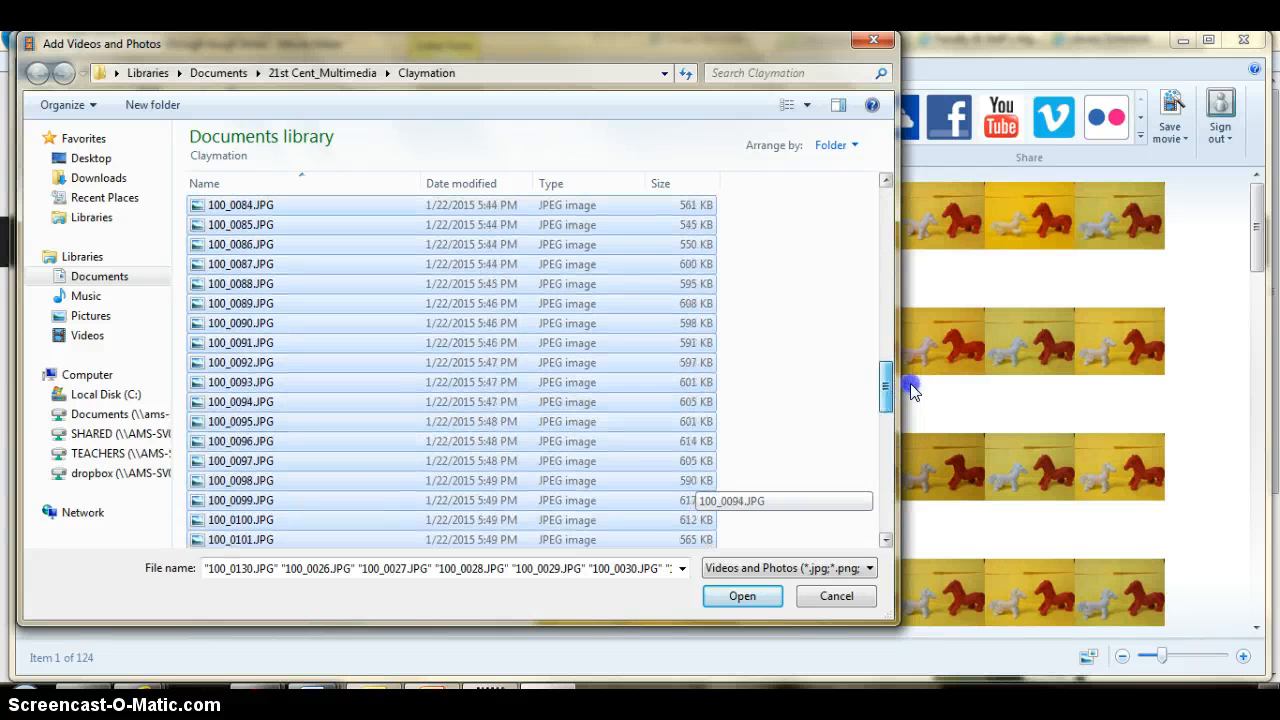
pyautogui.click(745, 596)
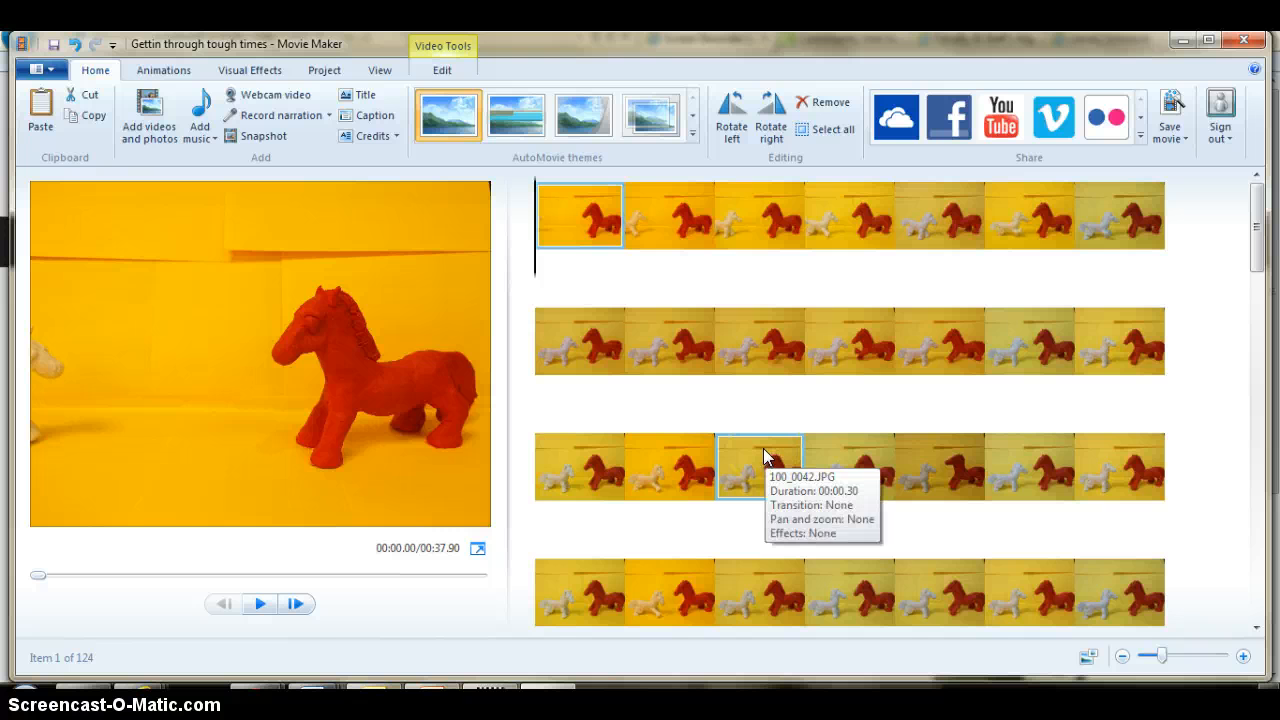
# Step: Add the non-adjacent ninth, fourteenth and eighteenth photos to the selection containing the first photo
pyautogui.keyDown('ctrl'); pyautogui.click(641, 347); pyautogui.keyUp('ctrl')
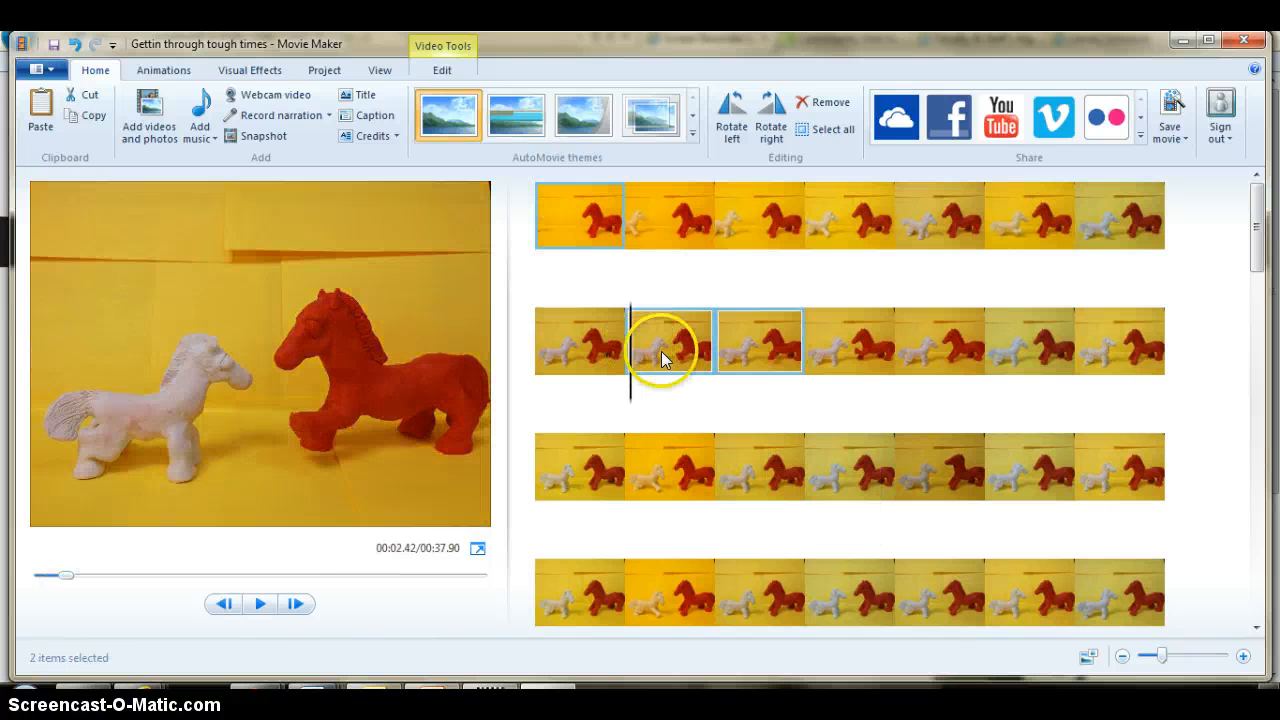
pyautogui.keyDown('ctrl'); pyautogui.click(855, 476); pyautogui.keyUp('ctrl')
pyautogui.keyDown('ctrl'); pyautogui.click(1125, 331); pyautogui.keyUp('ctrl')
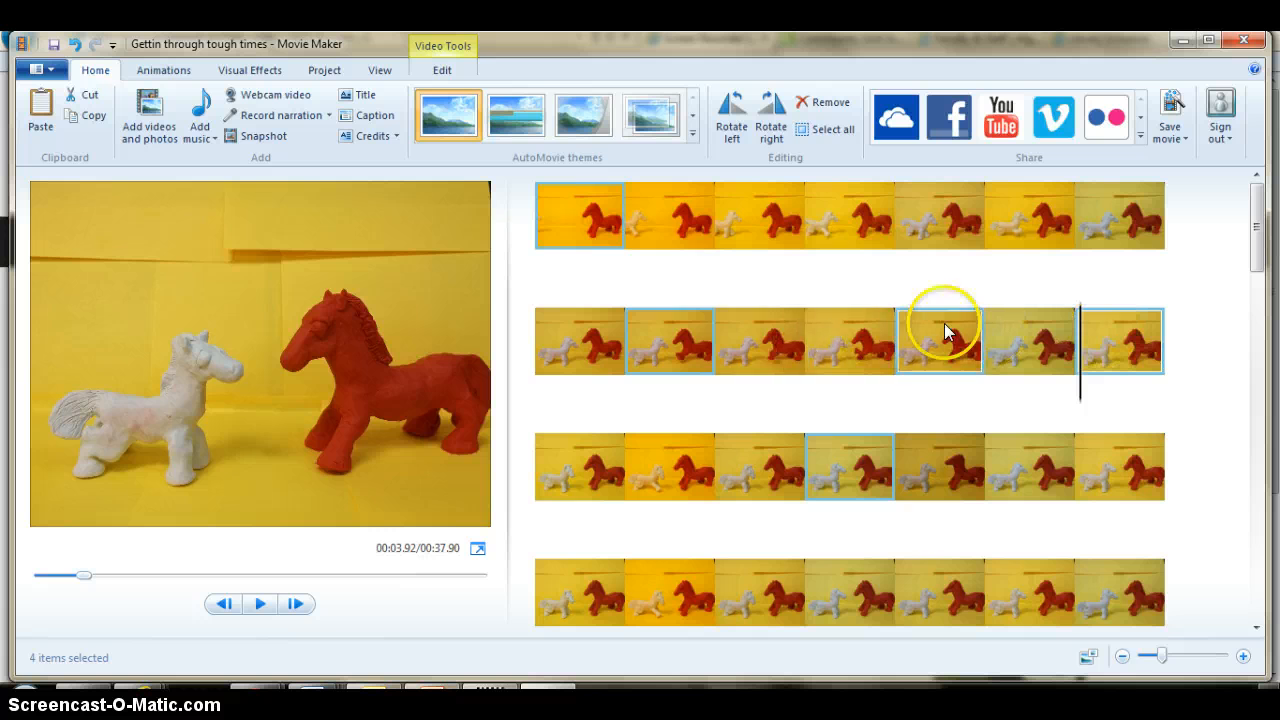
# Step: Move the seven photos of the third storyboard row further along, after the frames where the red horse leaves the scene
pyautogui.click(600, 455)
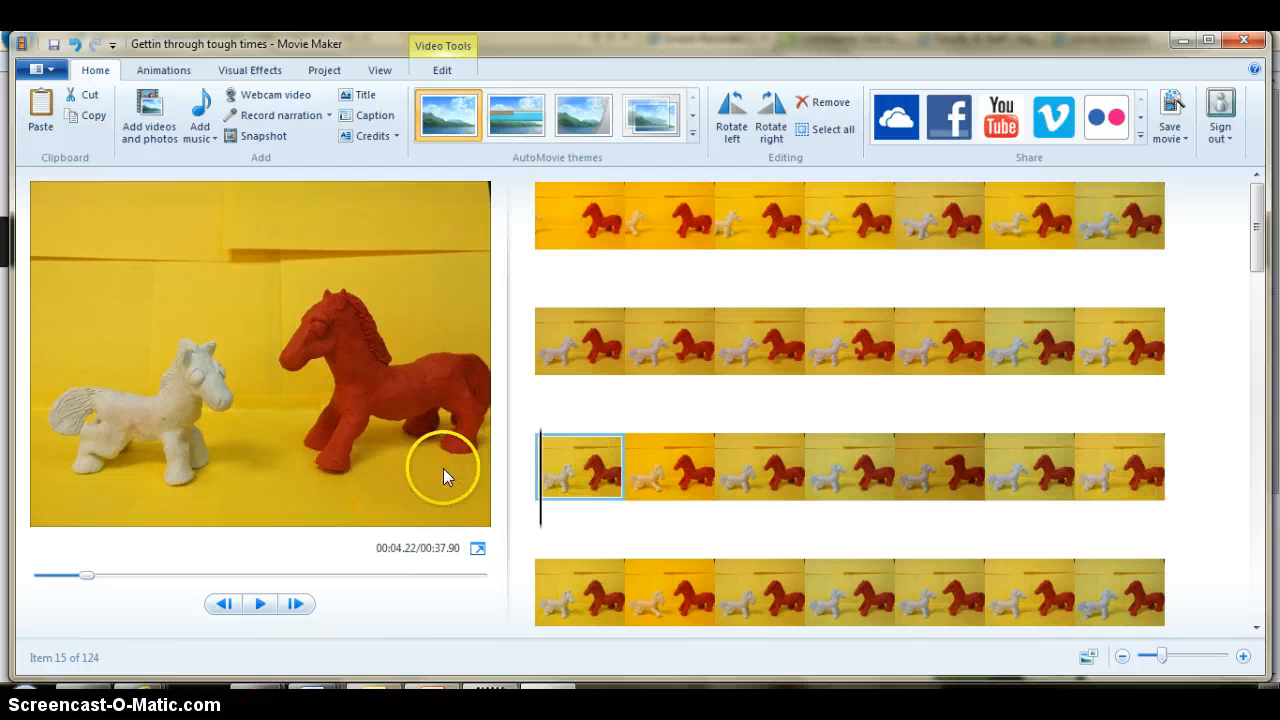
pyautogui.click(580, 470)
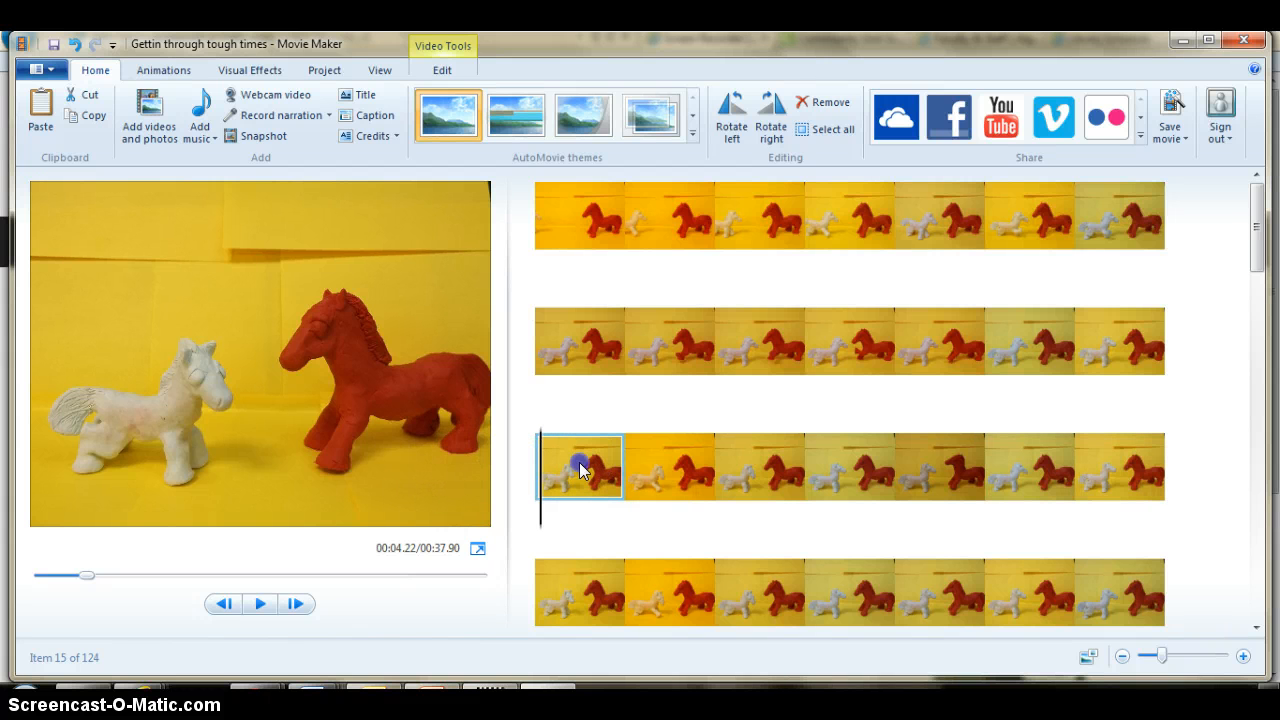
pyautogui.keyDown('shift'); pyautogui.click(1095, 460); pyautogui.keyUp('shift')
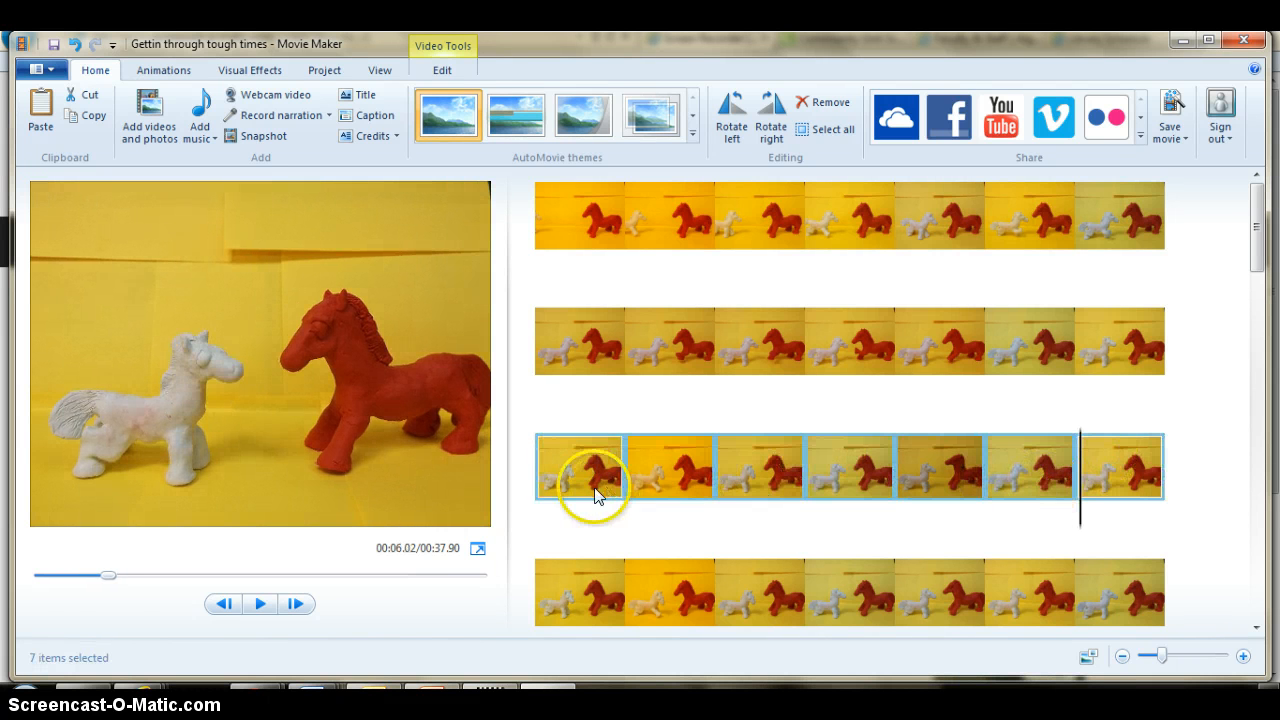
pyautogui.moveTo(591, 490); pyautogui.dragTo(708, 565)
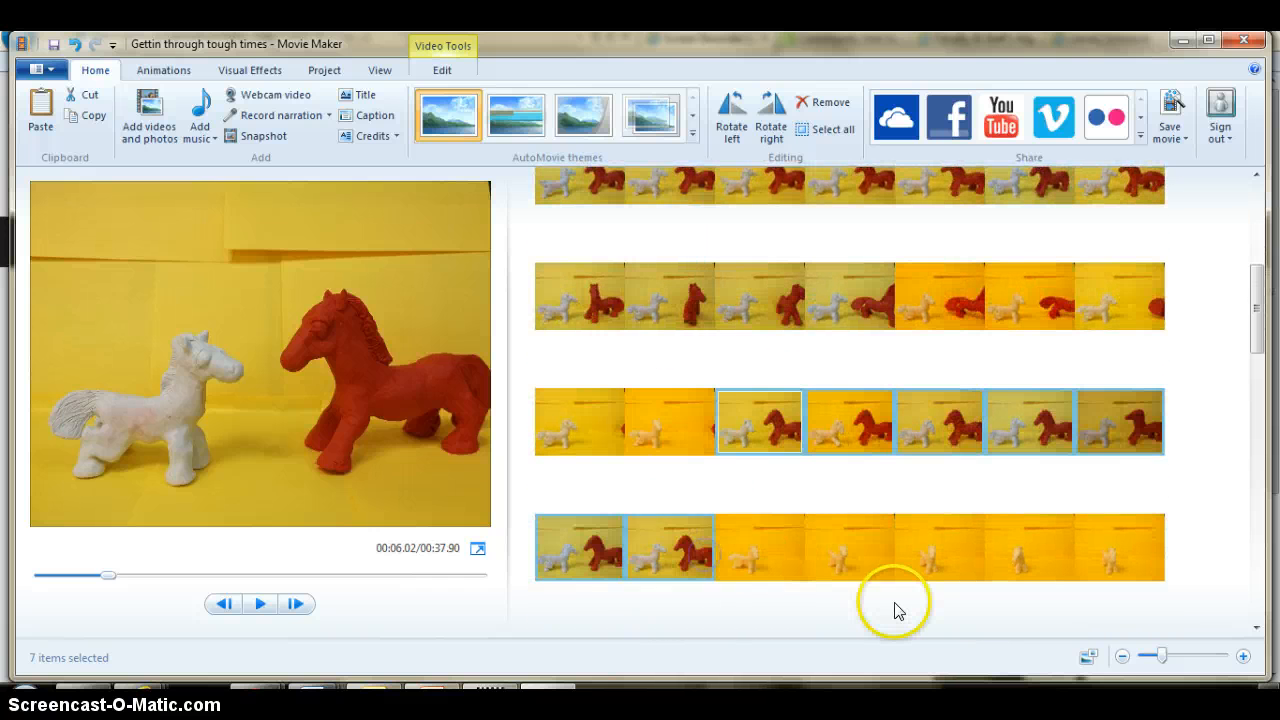
# Step: Undo the move of the seven photos and select the first photo of the storyboard
pyautogui.hotkey('ctrl', 'z')
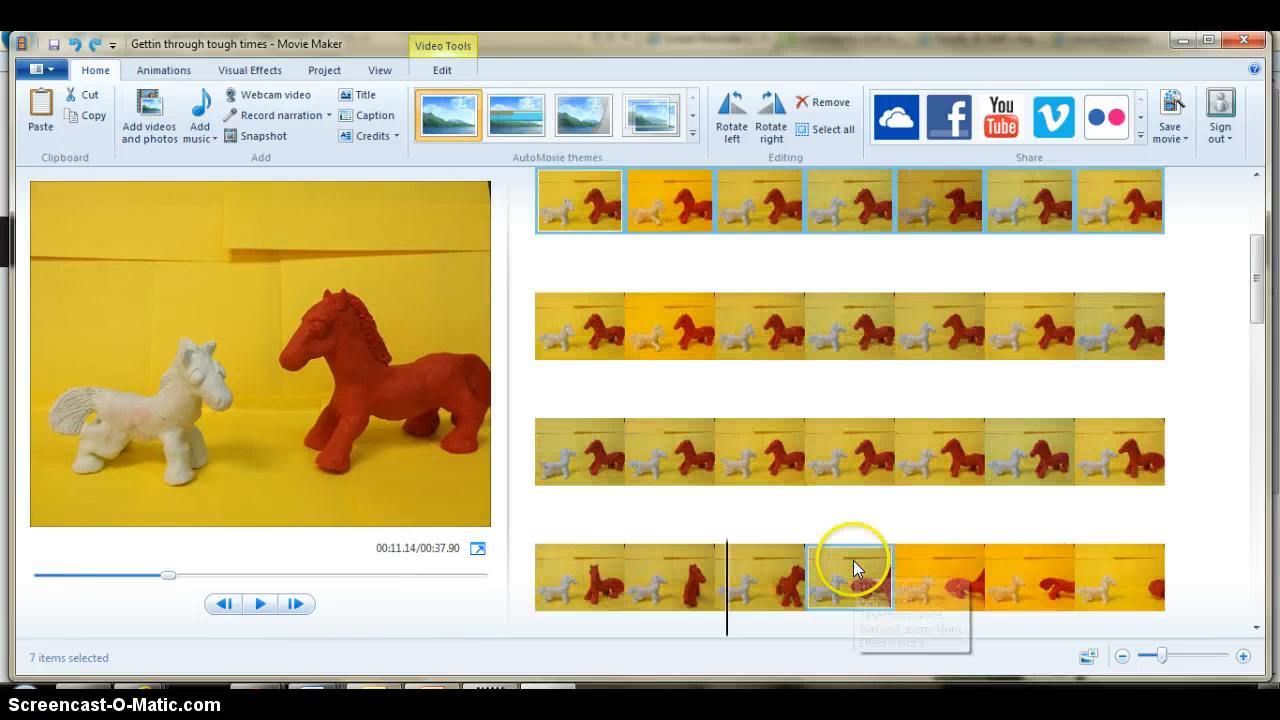
pyautogui.click(1160, 330)
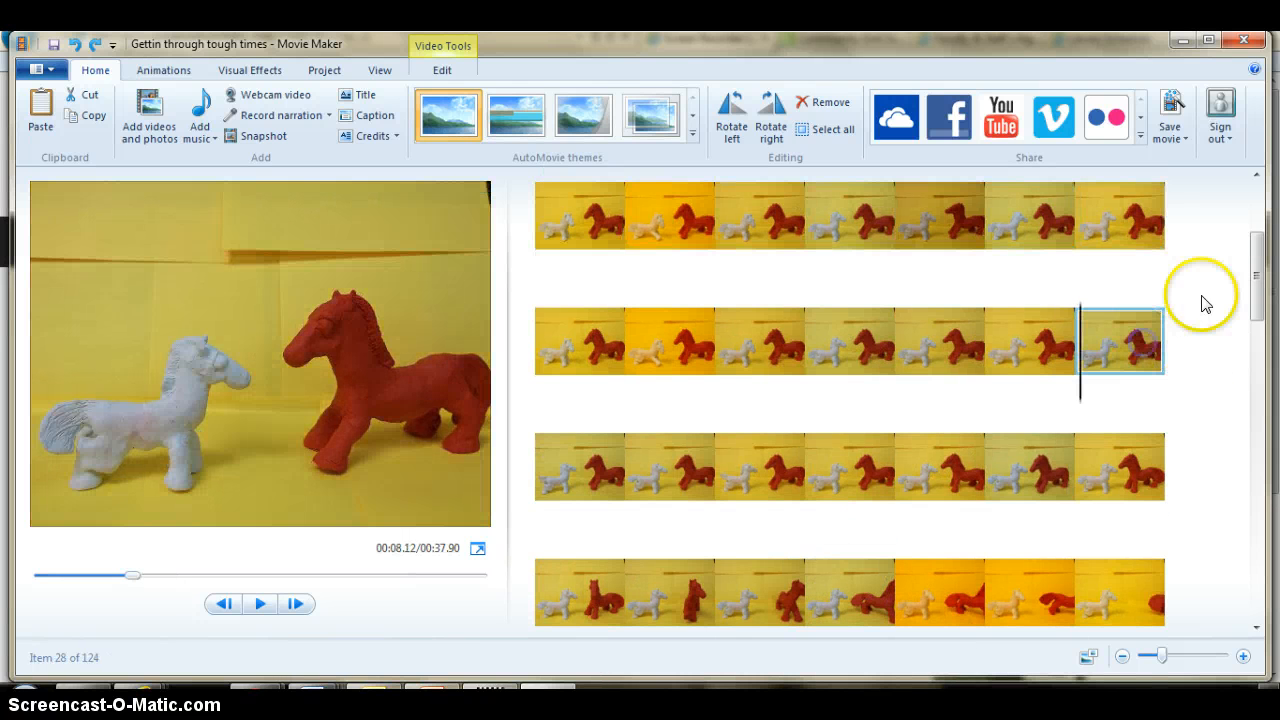
pyautogui.moveTo(1258, 278); pyautogui.dragTo(1258, 228)
pyautogui.click(587, 232)
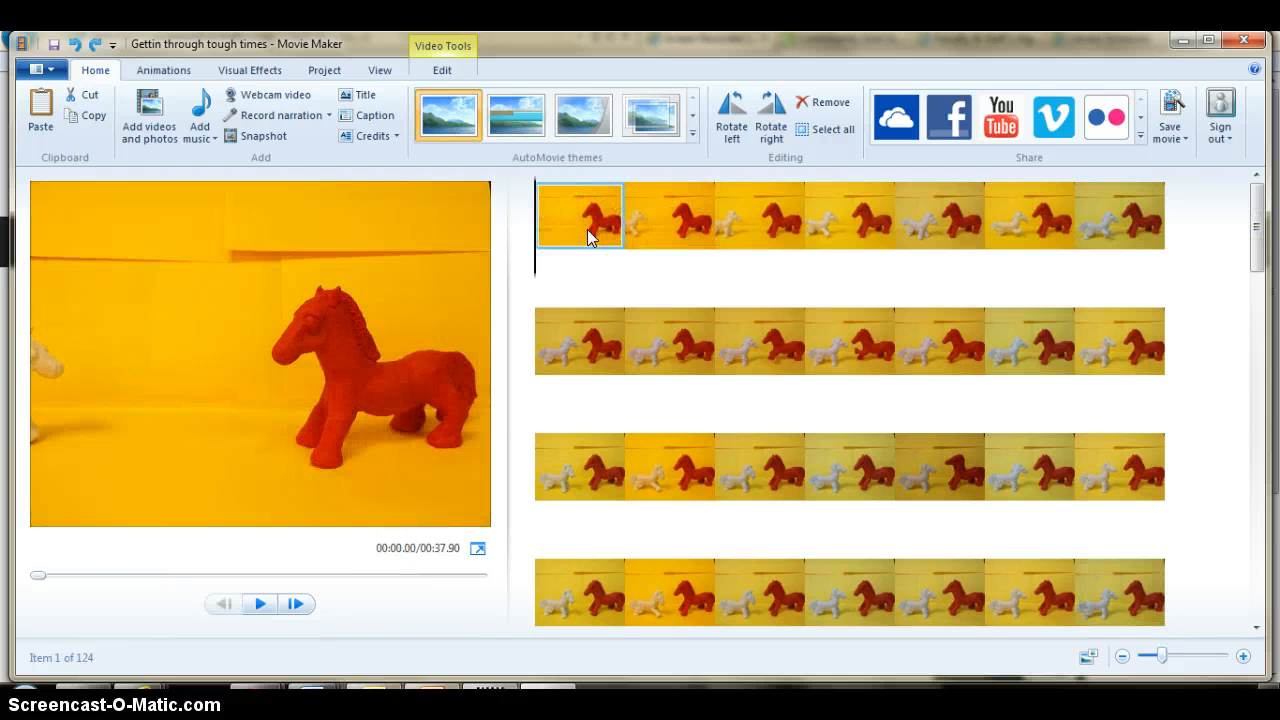
# Step: Start saving the project to another location, browsing the dropbox (X:) drive to the teacher's Q4_8th Grd Multimedia DROPBOX folder
pyautogui.click(50, 75)
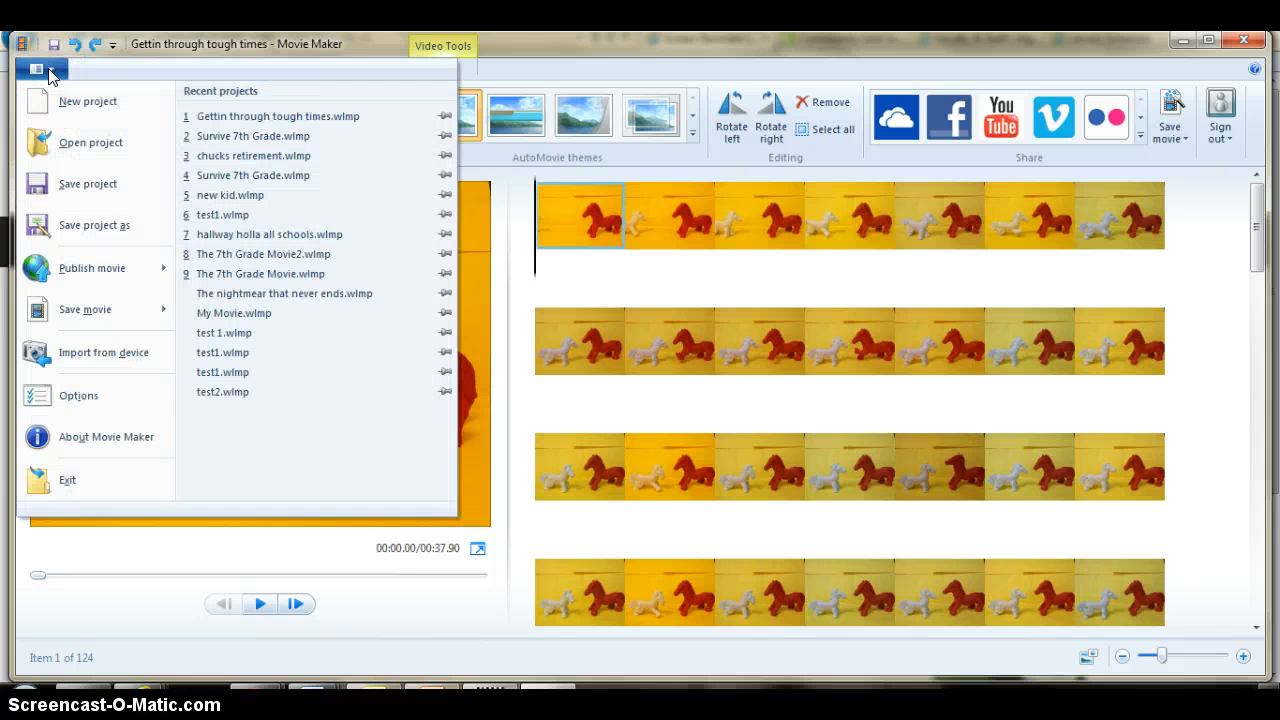
pyautogui.click(99, 228)
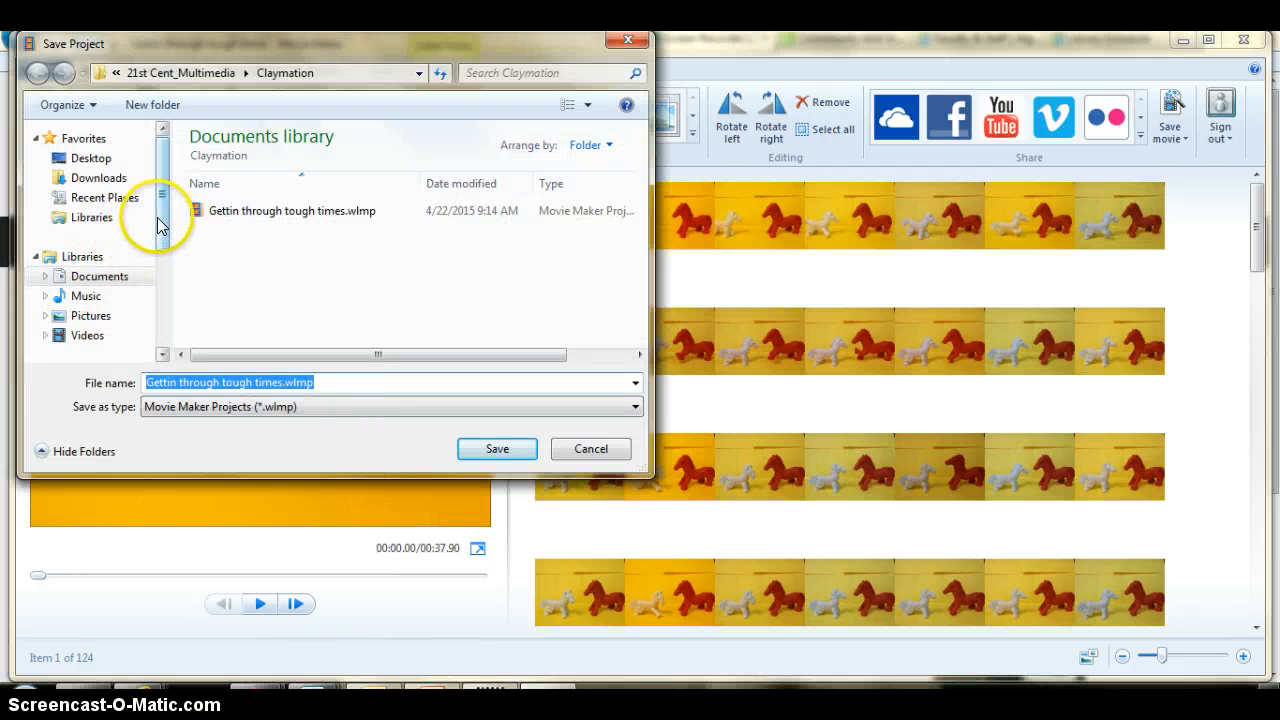
pyautogui.moveTo(160, 214); pyautogui.dragTo(168, 352)
pyautogui.click(95, 288)
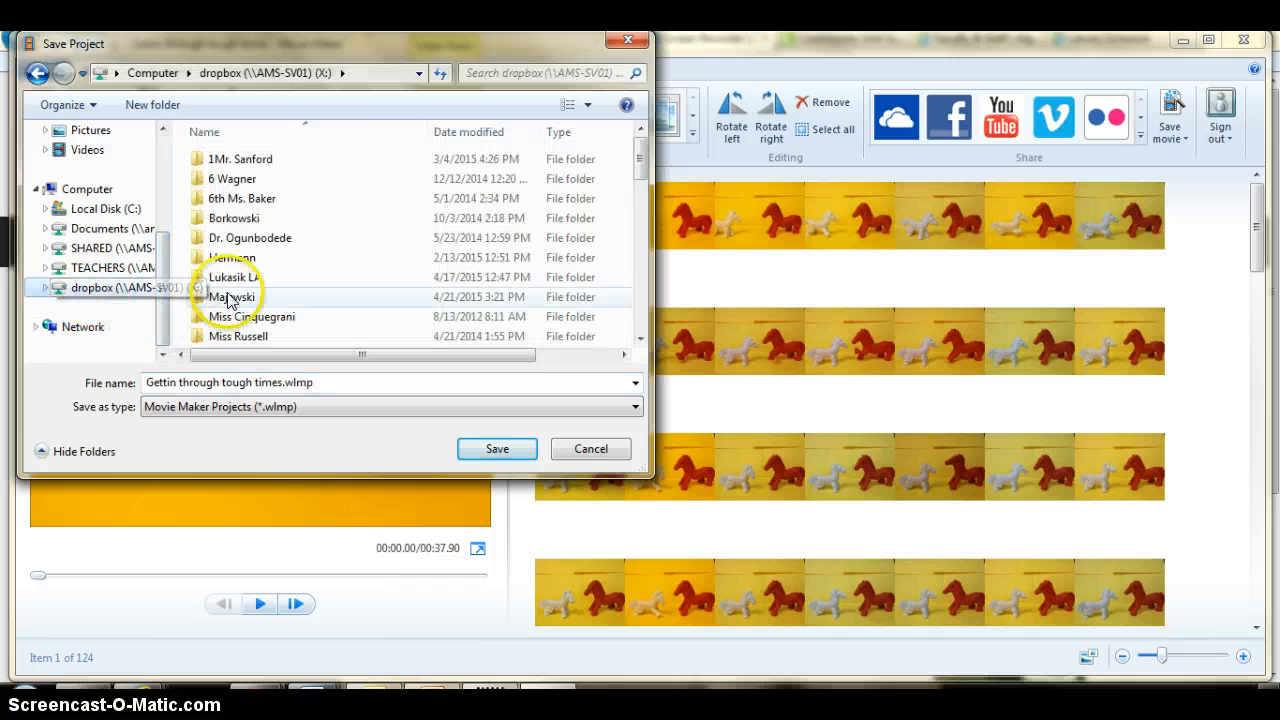
pyautogui.click(232, 296)
pyautogui.scroll(-2, 251, 297)
pyautogui.doubleClick(250, 340)
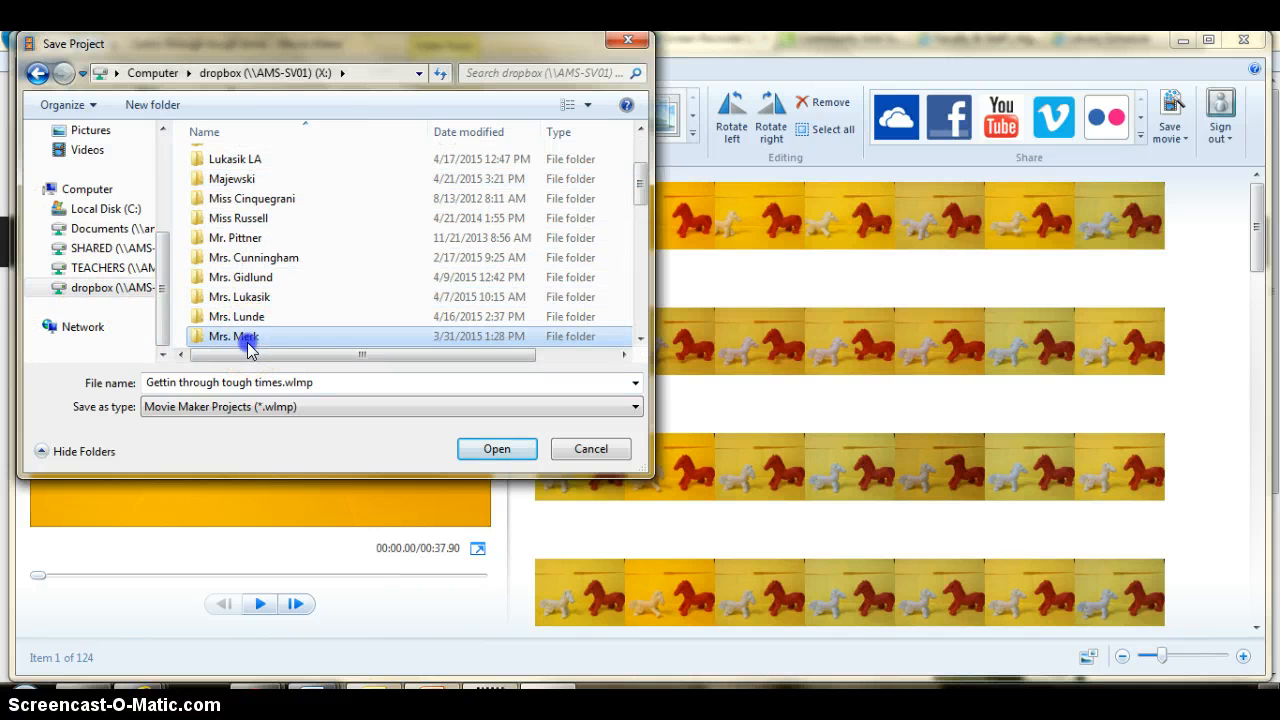
pyautogui.click(257, 220)
pyautogui.doubleClick(257, 220)
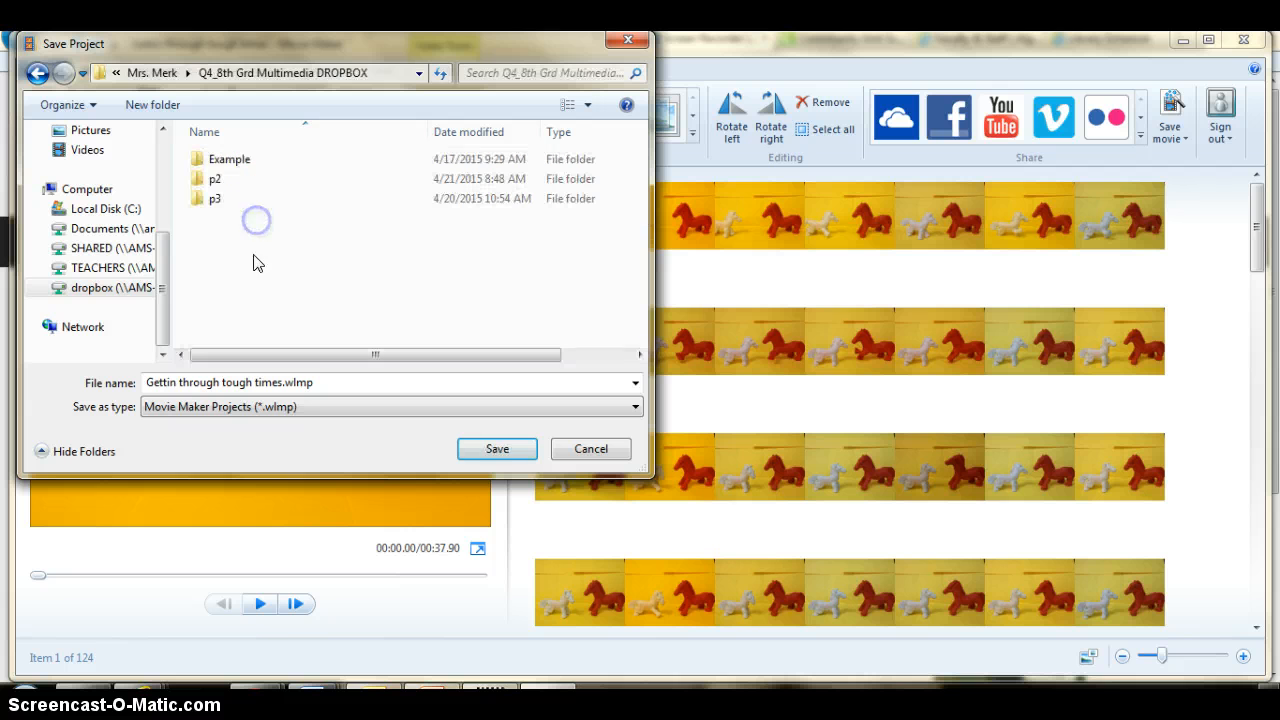
# Step: Select the Movie Maker File folder inside Example as the save location and cancel the save
pyautogui.doubleClick(226, 168)
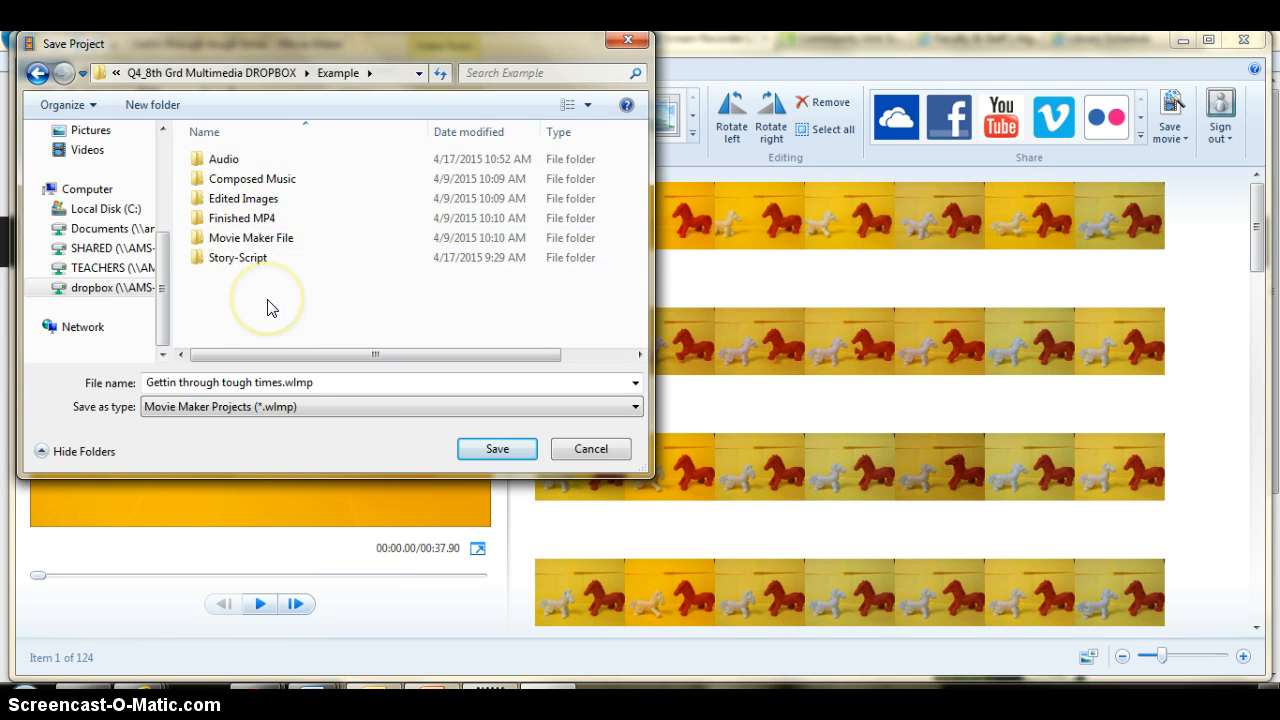
pyautogui.click(252, 239)
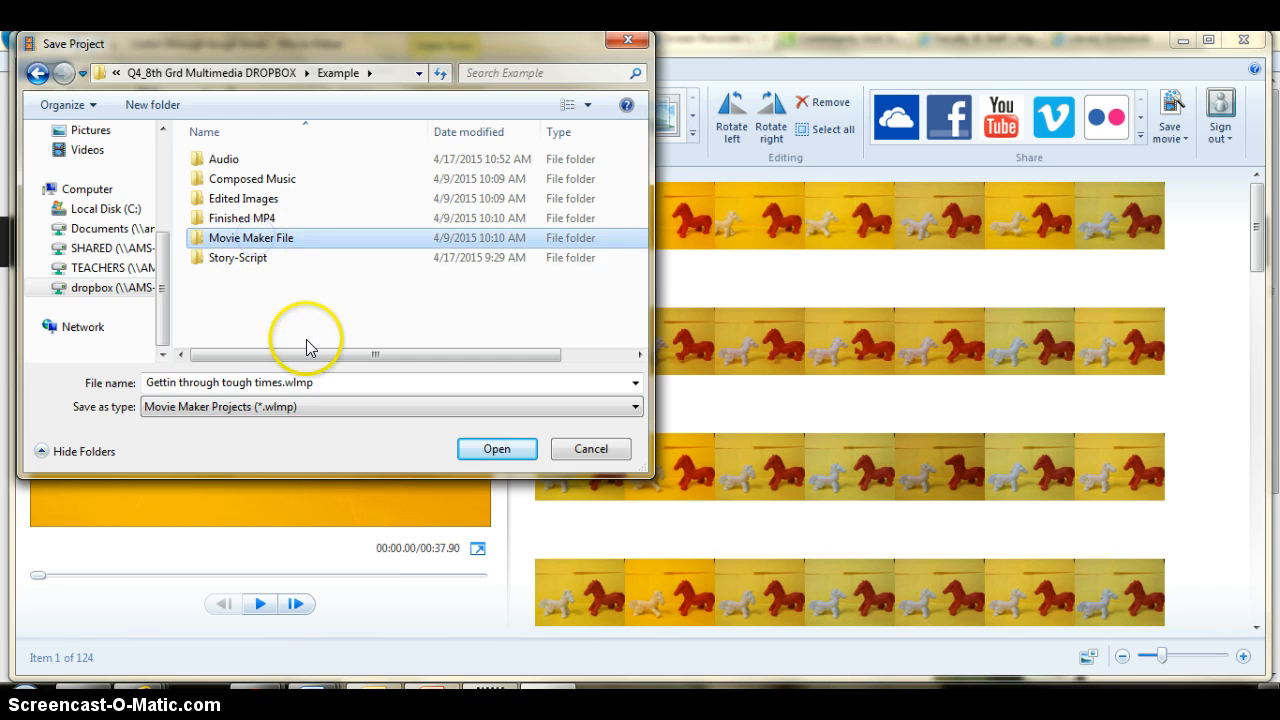
pyautogui.click(598, 449)
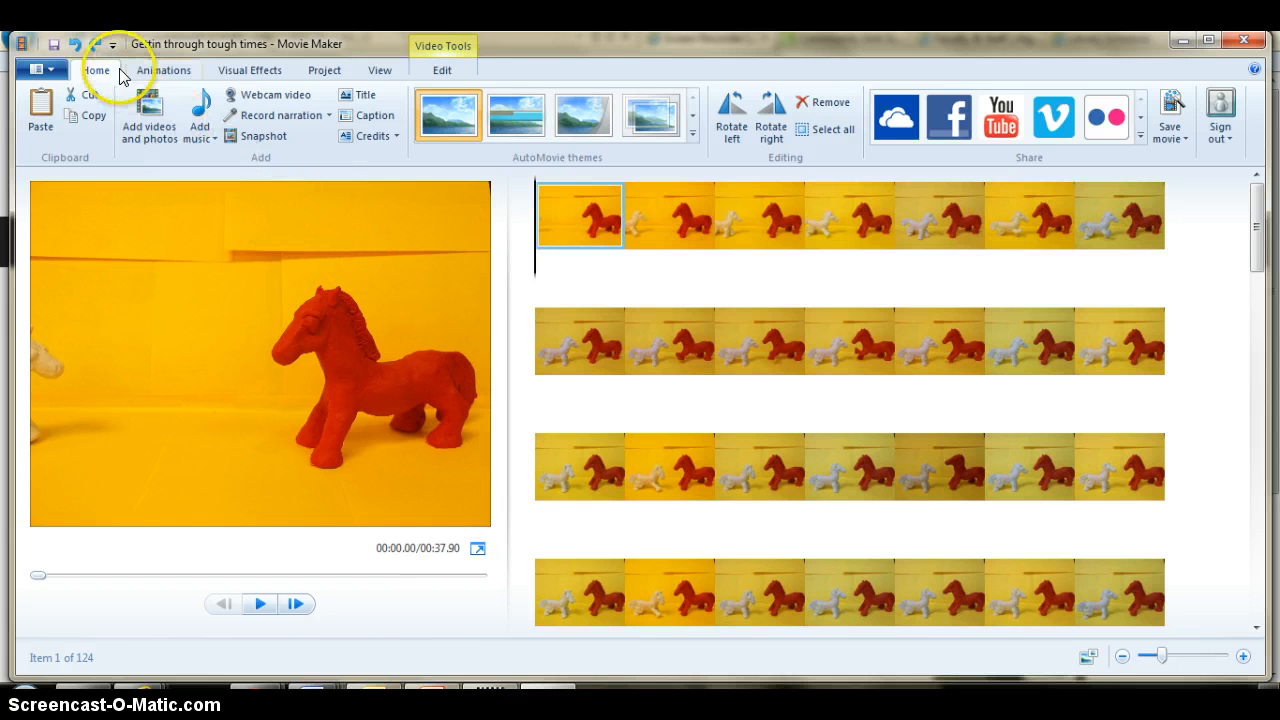
# Step: Open narration recording and preview the photos in the first two storyboard rows one by one
pyautogui.click(270, 117)
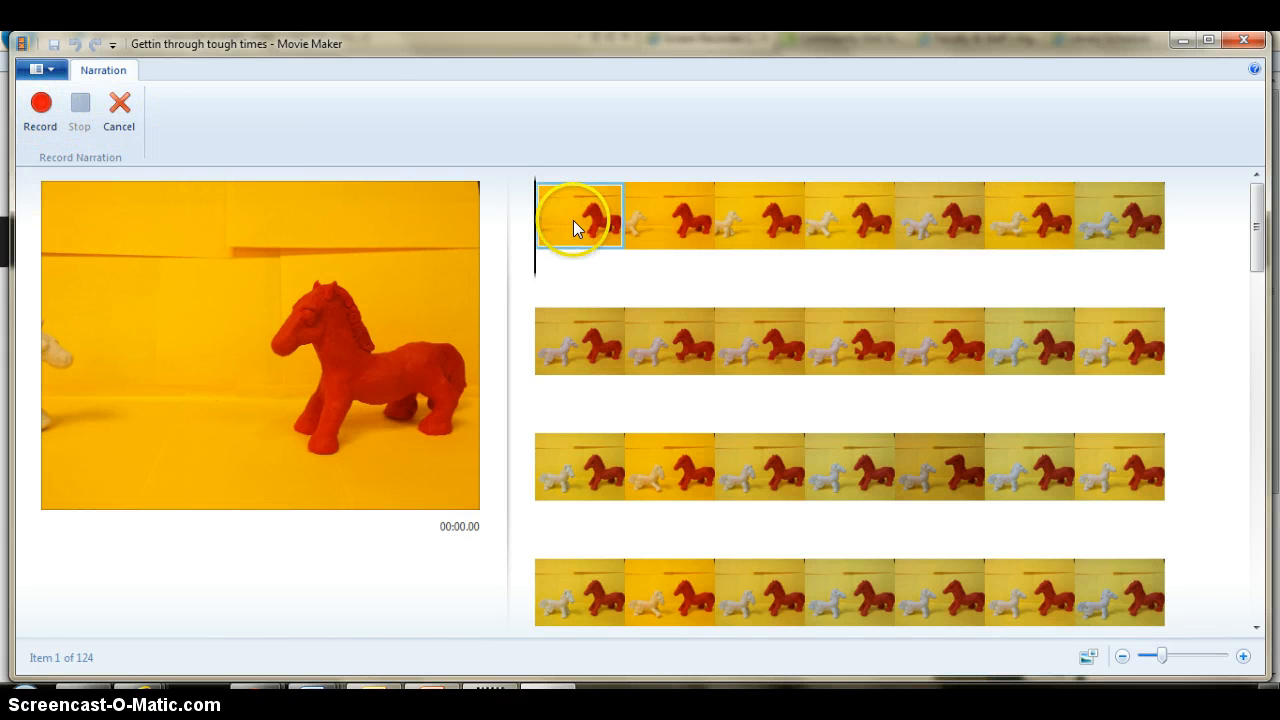
pyautogui.click(668, 214)
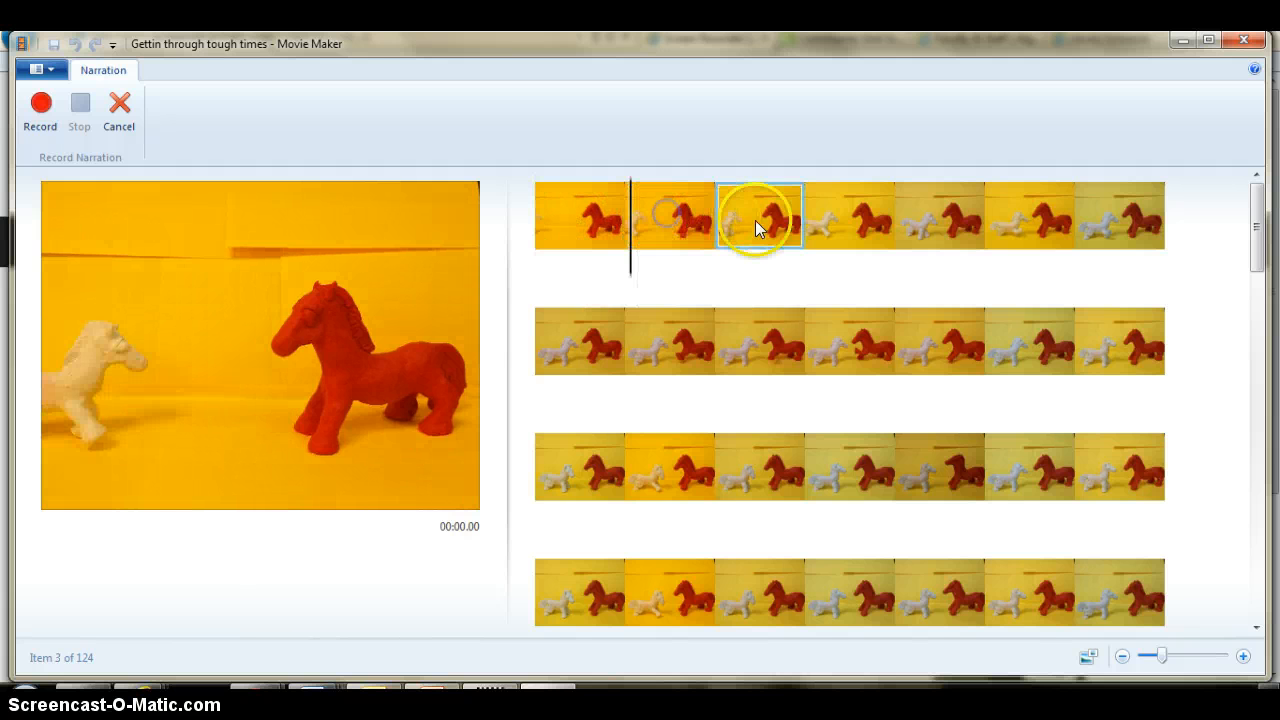
pyautogui.click(755, 216)
pyautogui.click(853, 210)
pyautogui.click(927, 220)
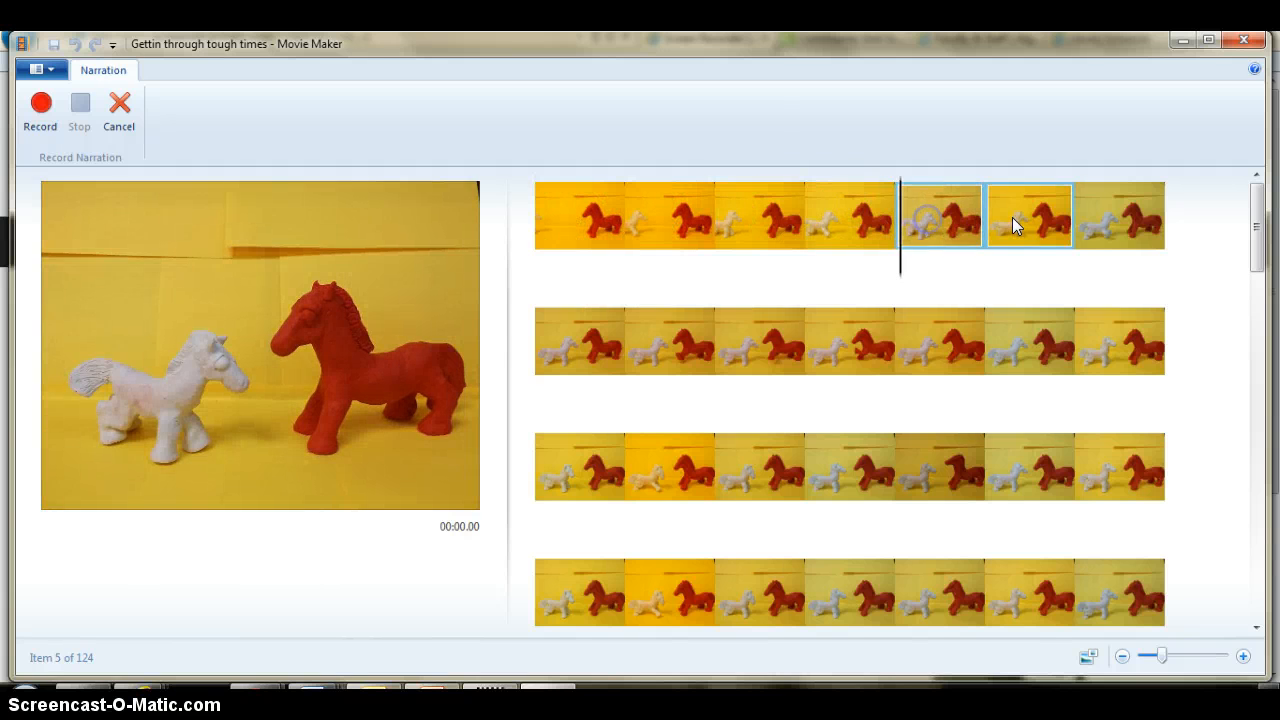
pyautogui.click(1012, 217)
pyautogui.click(1100, 215)
pyautogui.click(610, 316)
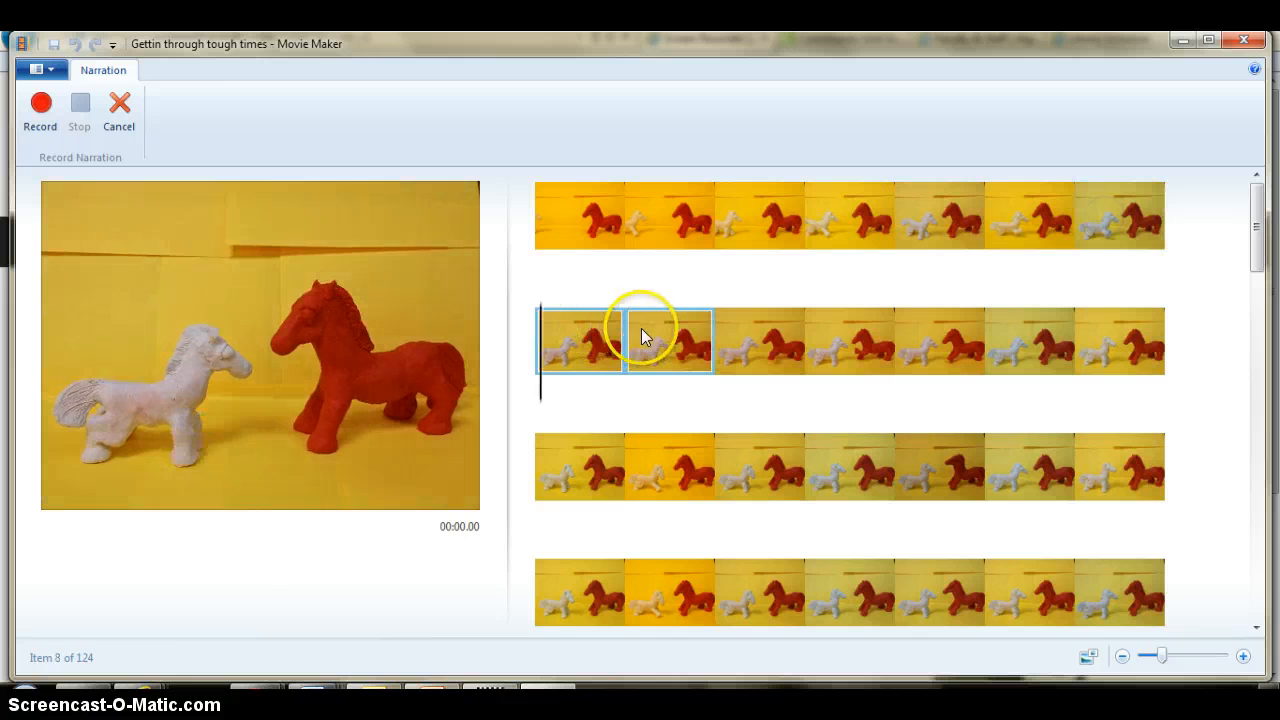
pyautogui.click(658, 332)
pyautogui.click(746, 343)
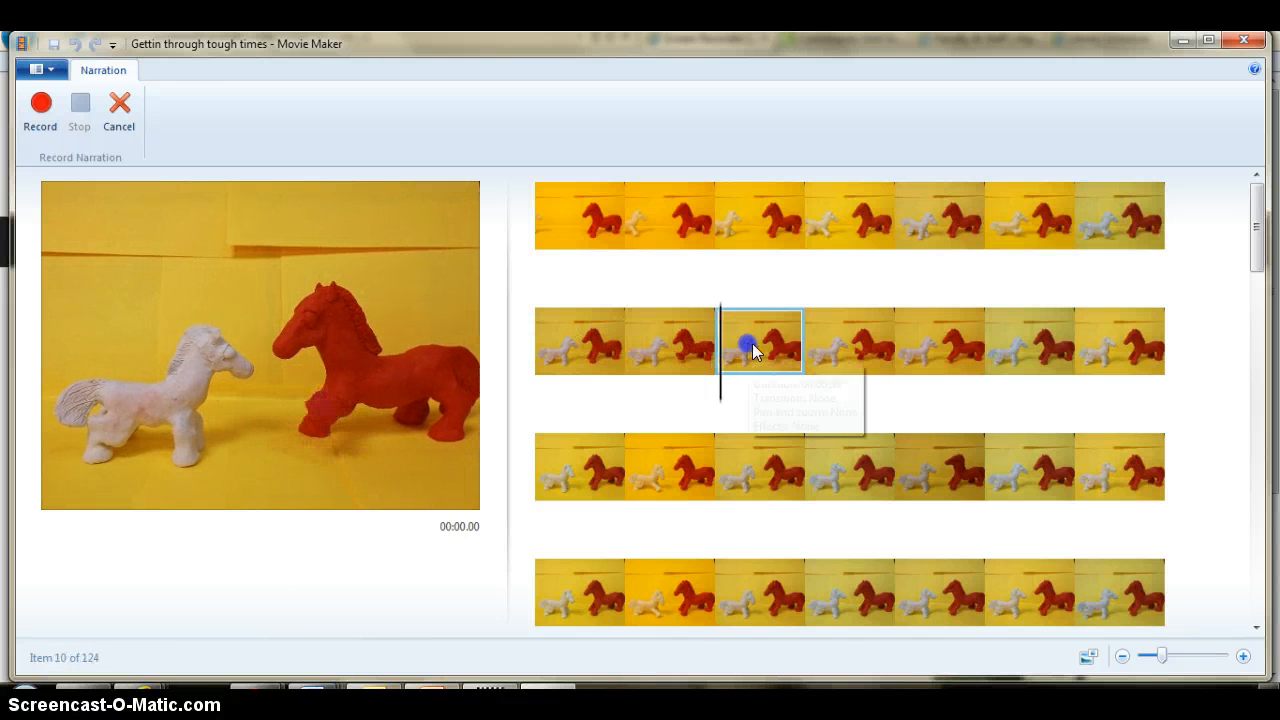
pyautogui.click(868, 343)
pyautogui.click(929, 342)
pyautogui.click(1032, 345)
# Step: Record a narration of about 2 seconds starting from the first photo
pyautogui.click(576, 223)
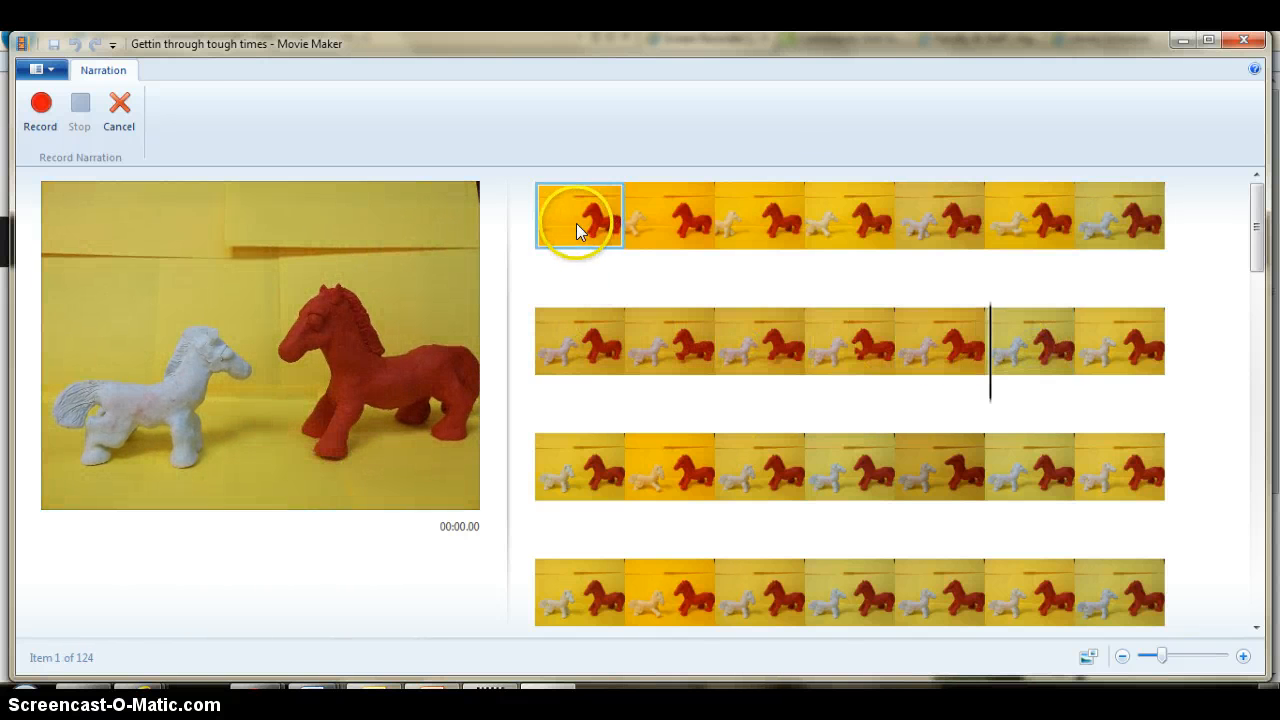
pyautogui.click(45, 113)
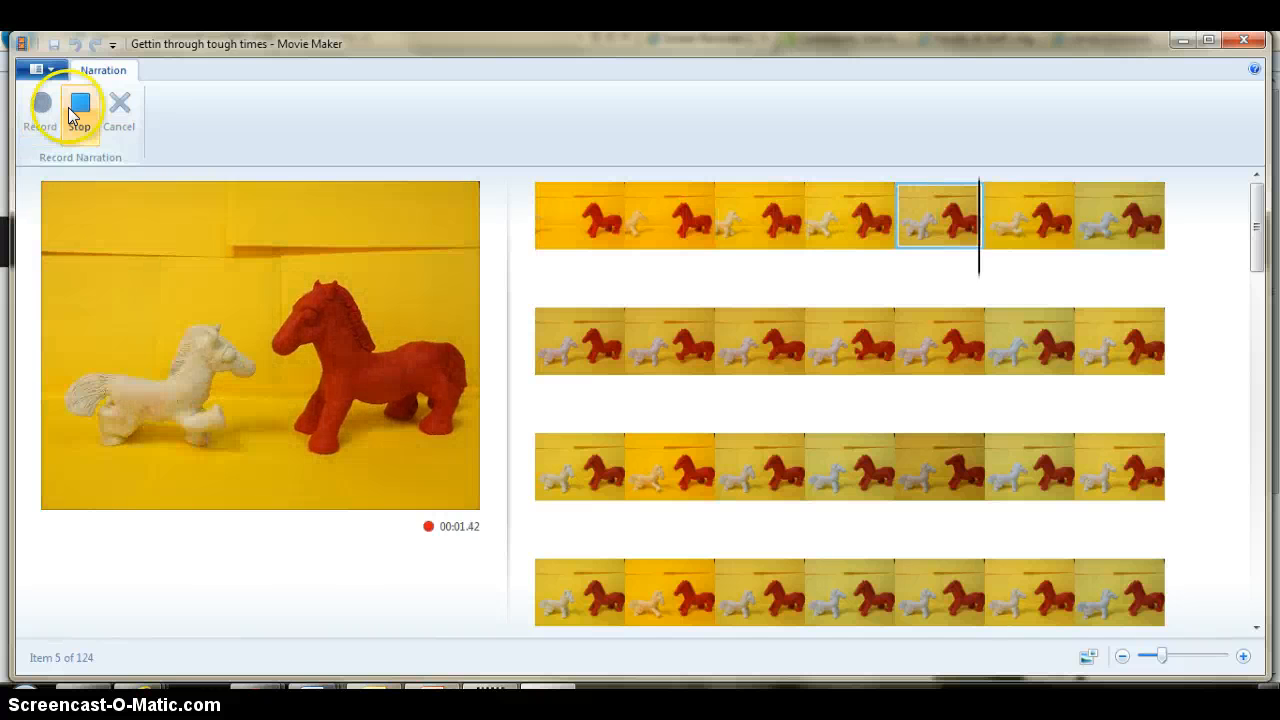
pyautogui.click(81, 114)
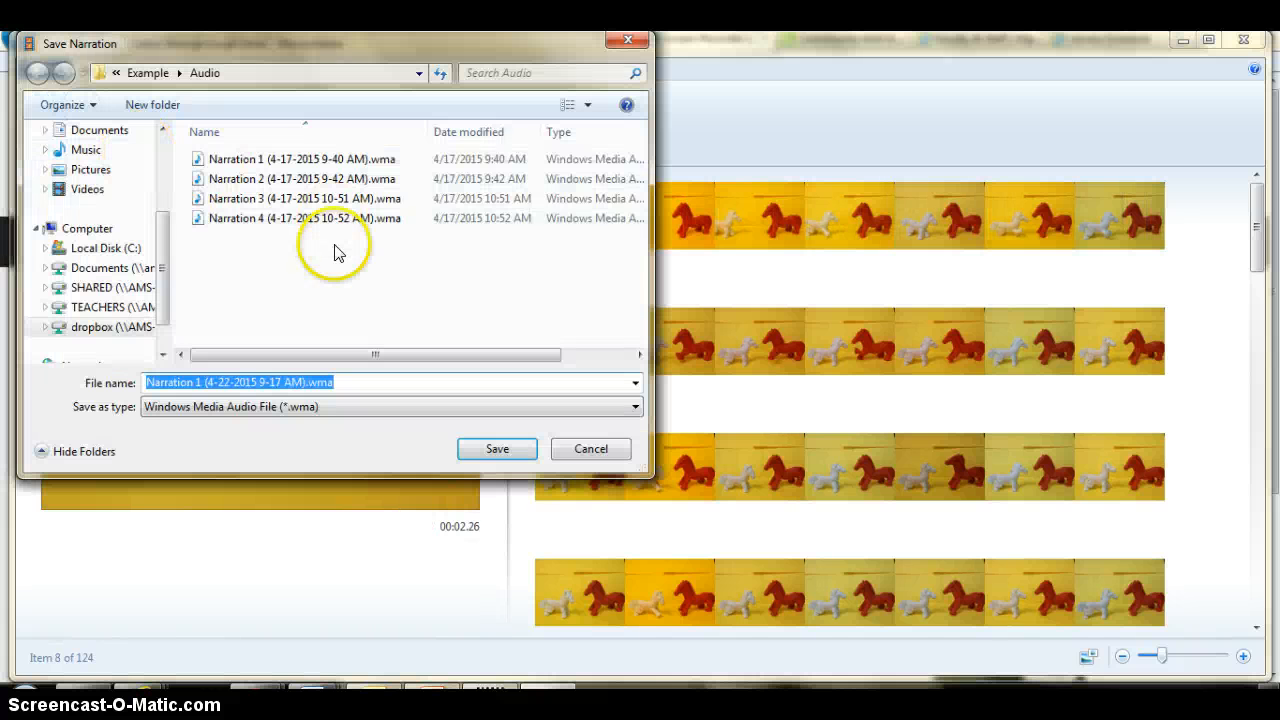
# Step: Browse the save location for the narration to the teacher's Q4_8th Grd Multimedia DROPBOX folder on the dropbox (X:) drive
pyautogui.moveTo(292, 45); pyautogui.dragTo(529, 109)
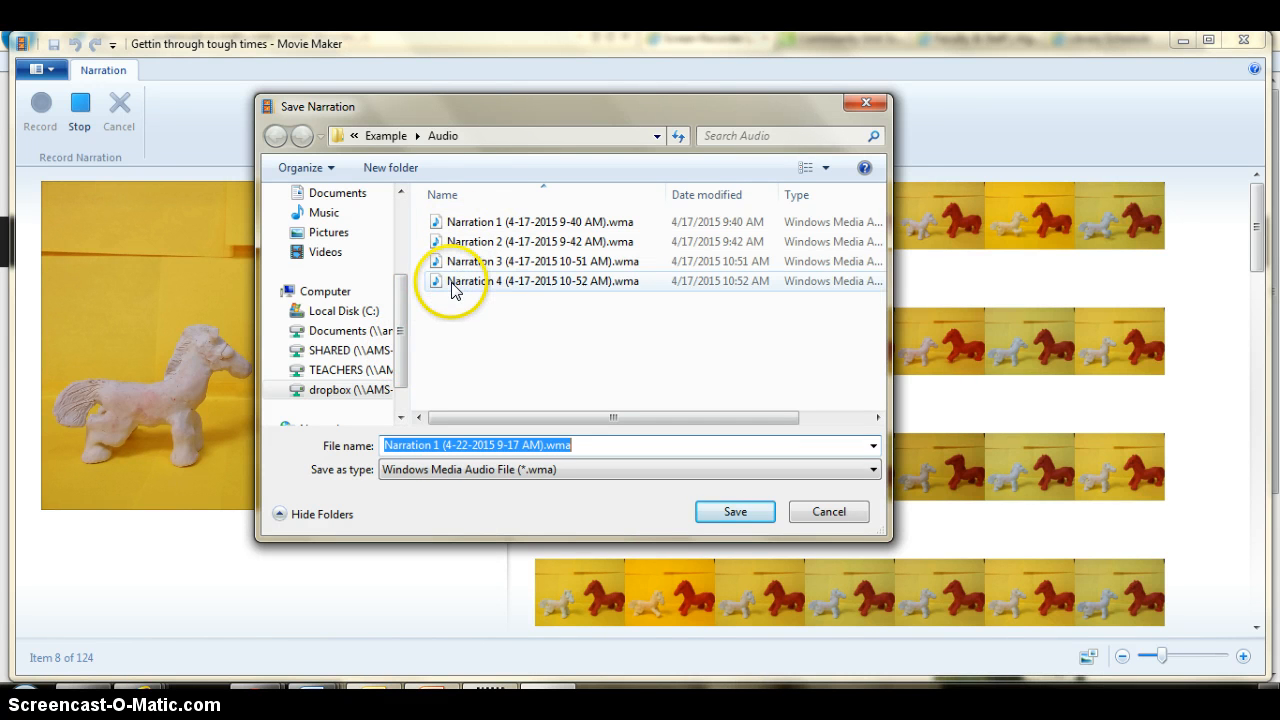
pyautogui.click(357, 392)
pyautogui.click(457, 345)
pyautogui.scroll(-2, 457, 344)
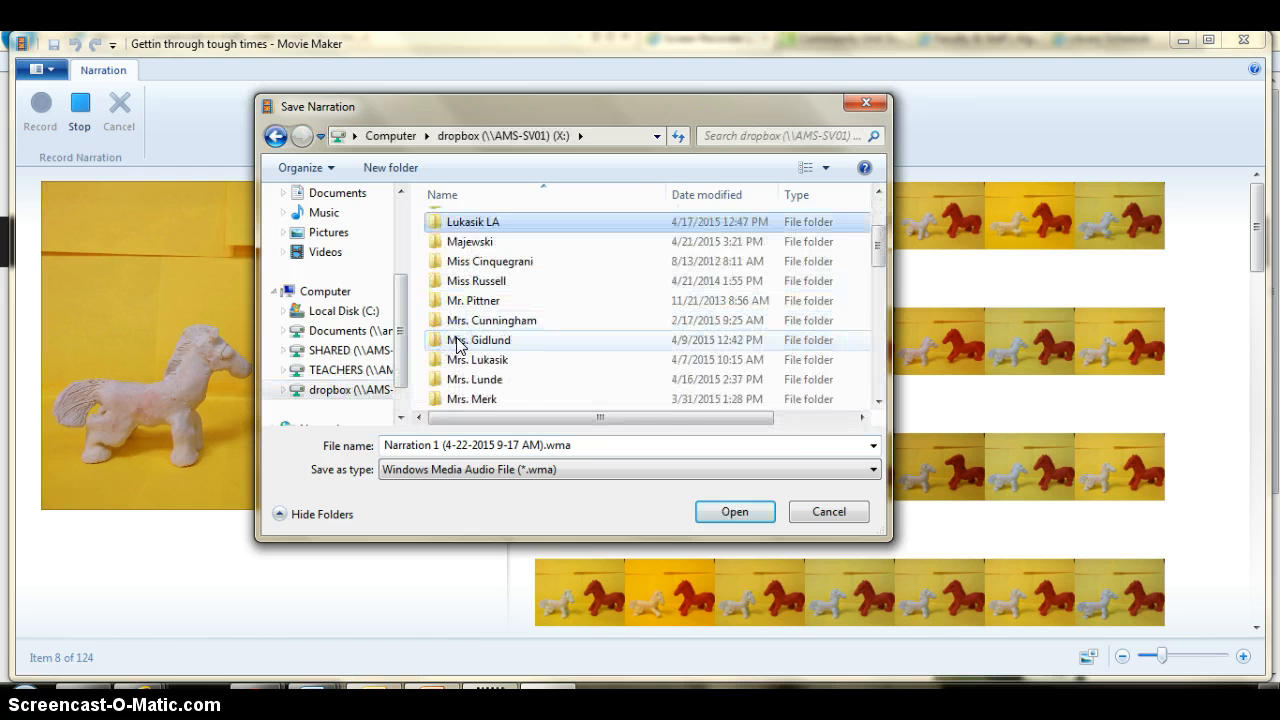
pyautogui.scroll(-1, 459, 345)
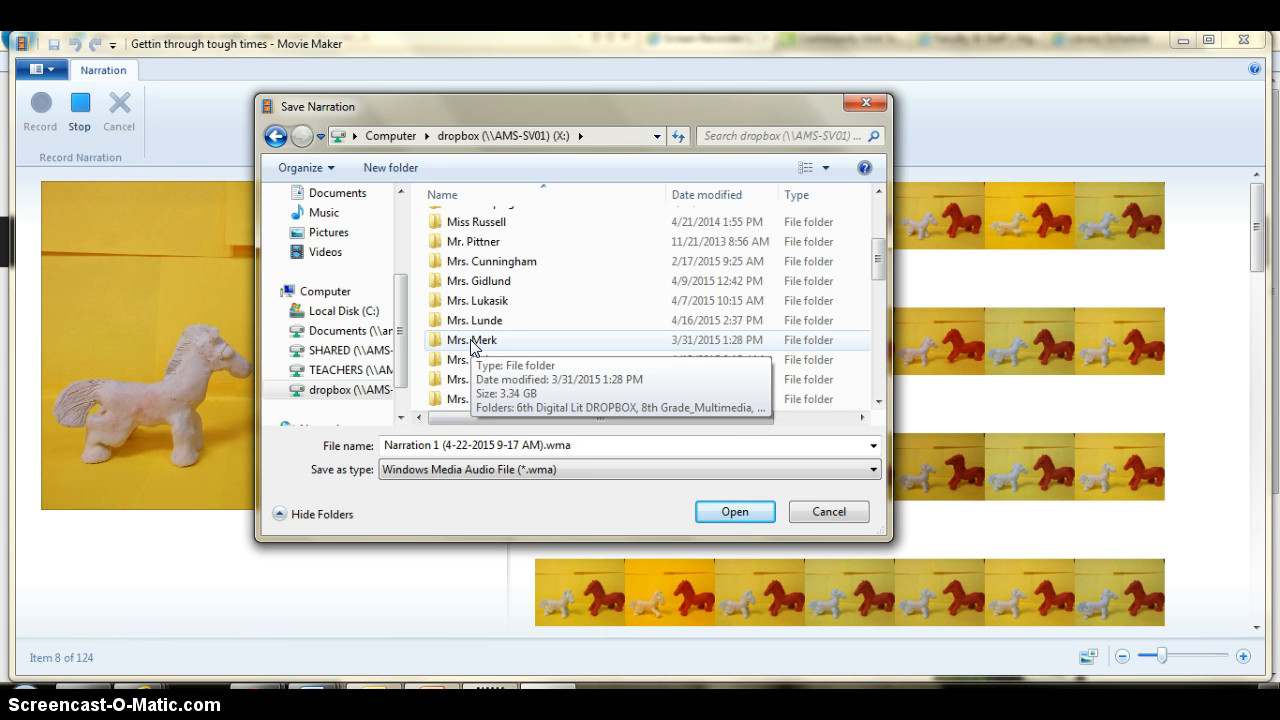
pyautogui.doubleClick(473, 342)
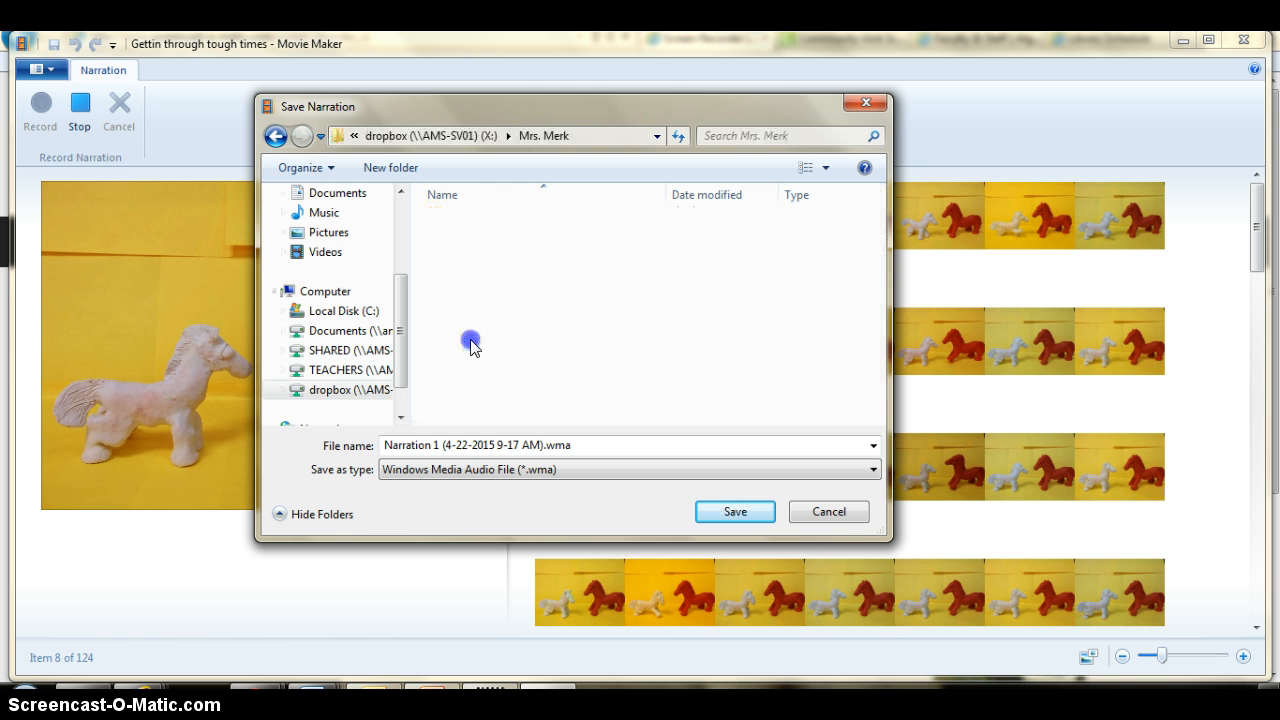
pyautogui.click(482, 283)
pyautogui.doubleClick(480, 283)
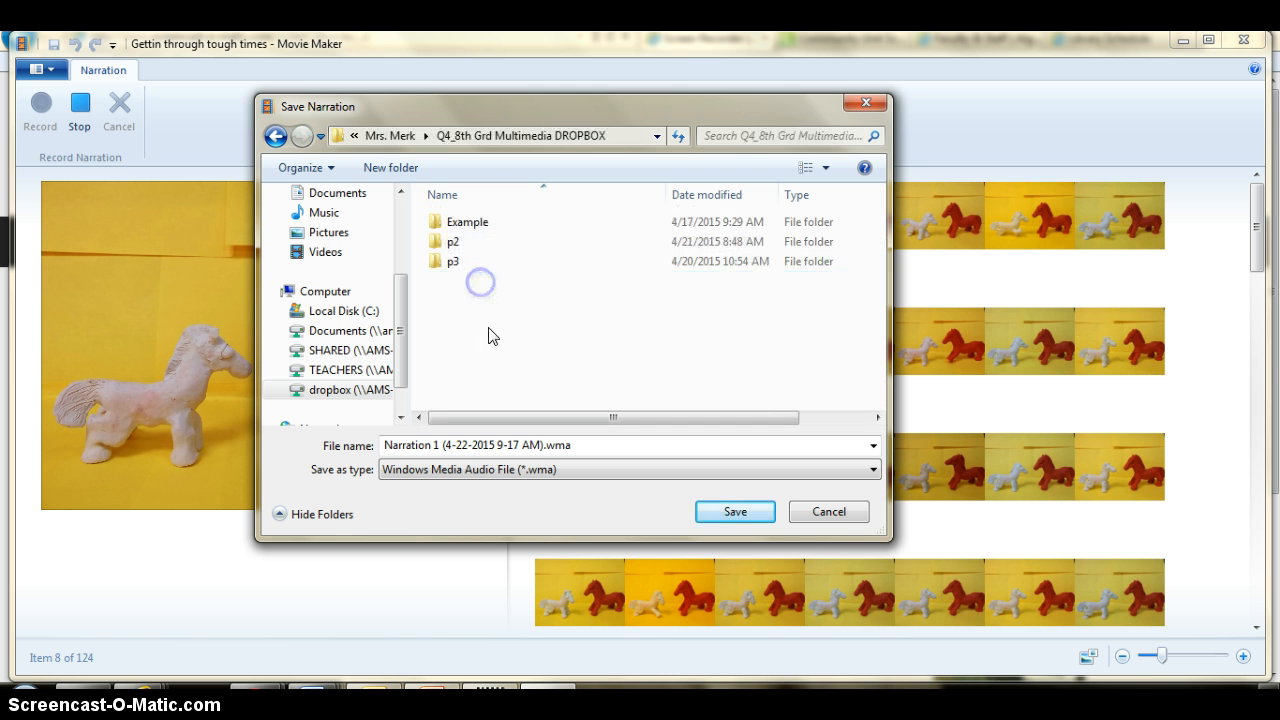
# Step: Save the narration in the Audio folder inside Example, keeping the suggested file name
pyautogui.click(469, 224)
pyautogui.doubleClick(470, 223)
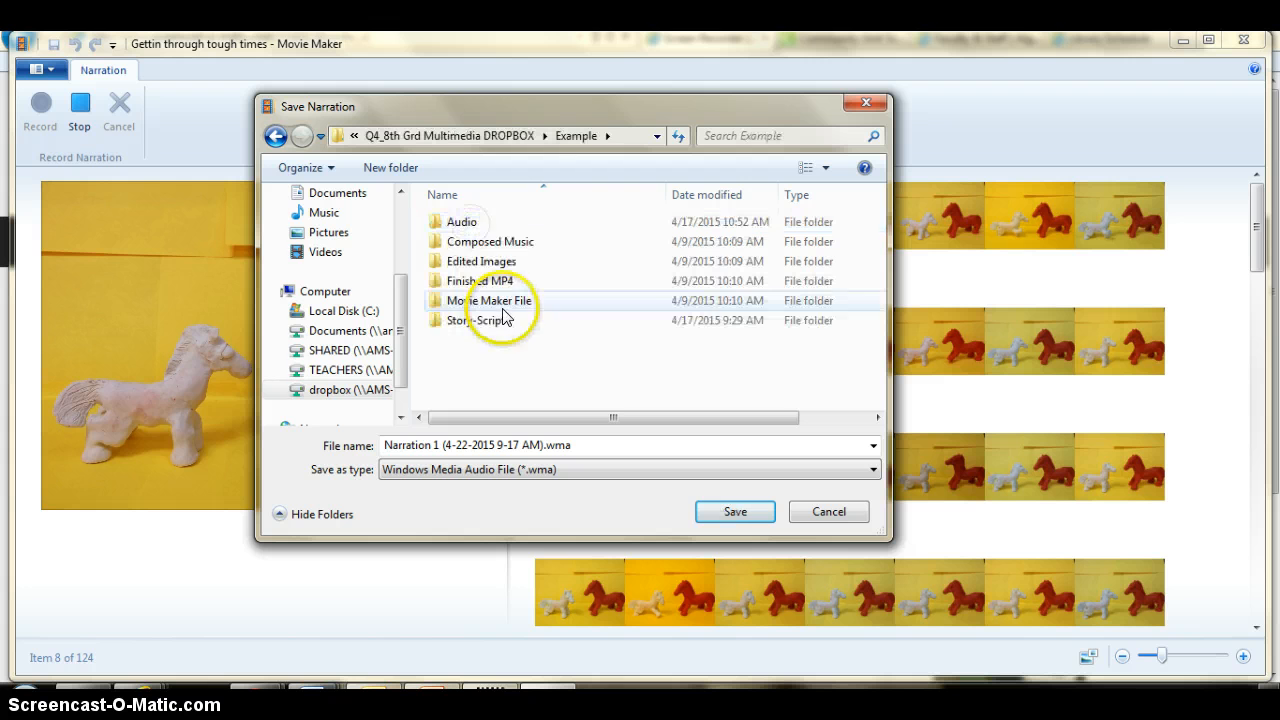
pyautogui.click(462, 331)
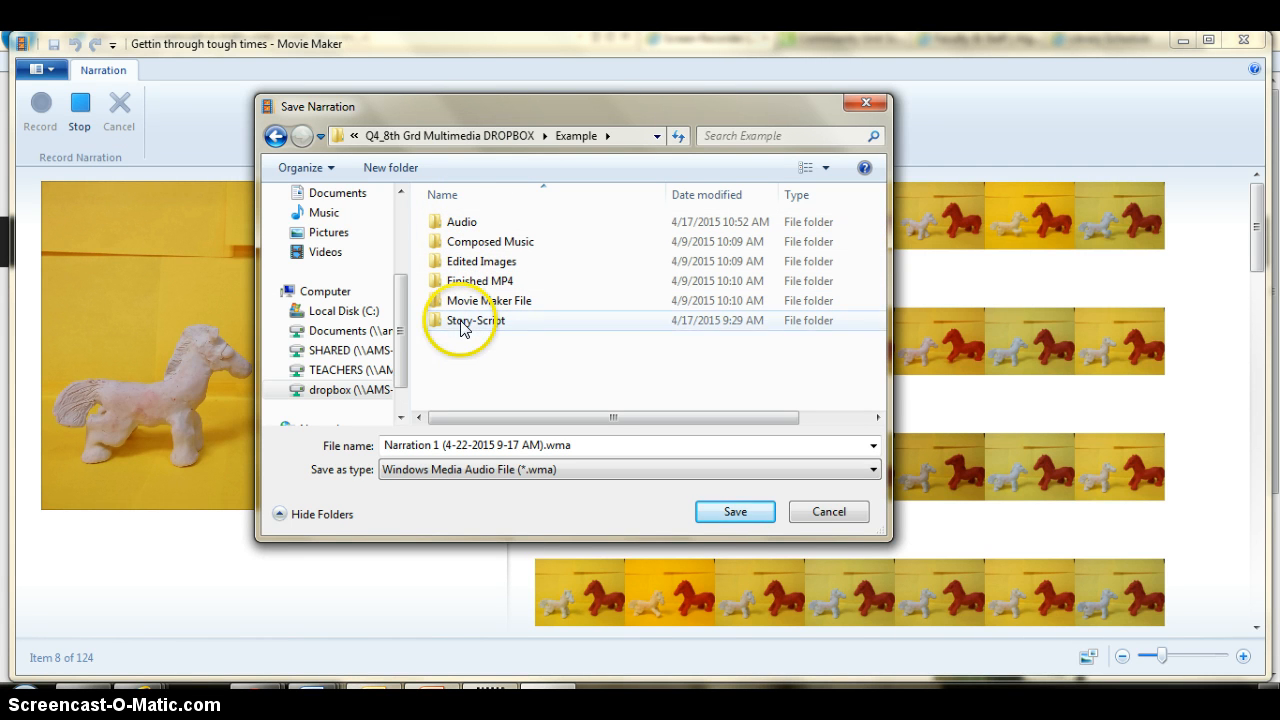
pyautogui.doubleClick(452, 220)
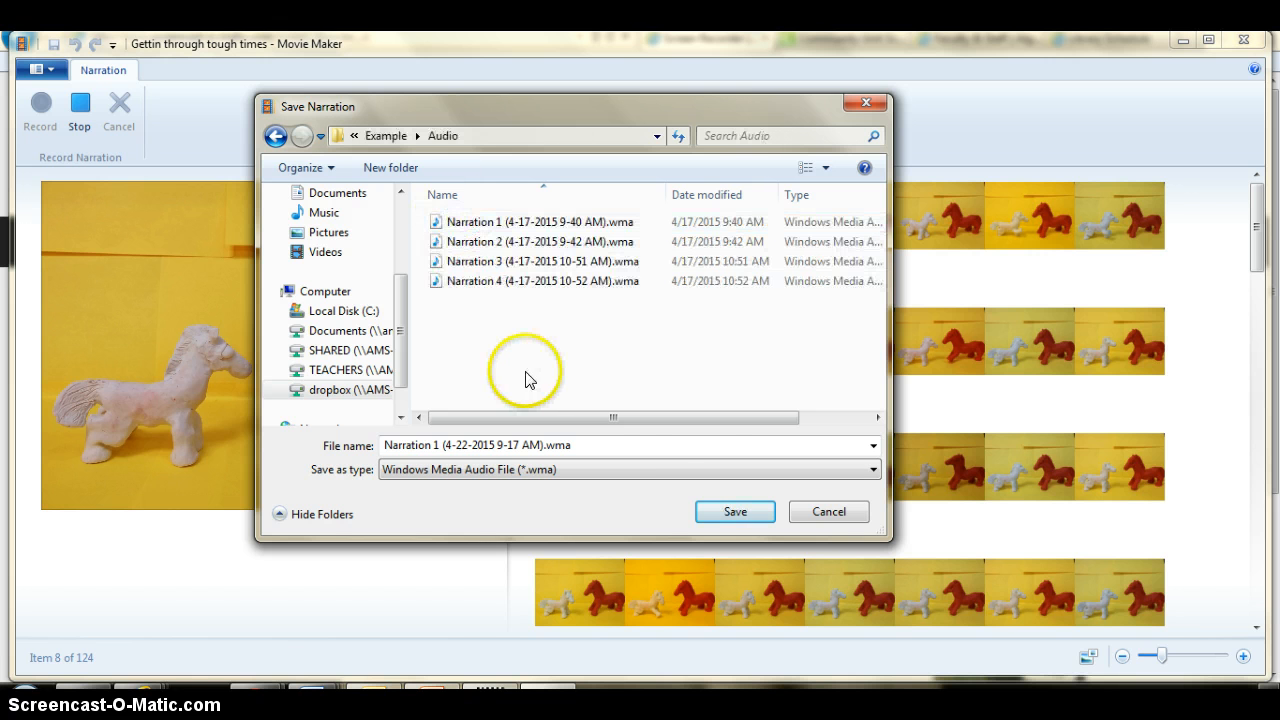
pyautogui.click(735, 511)
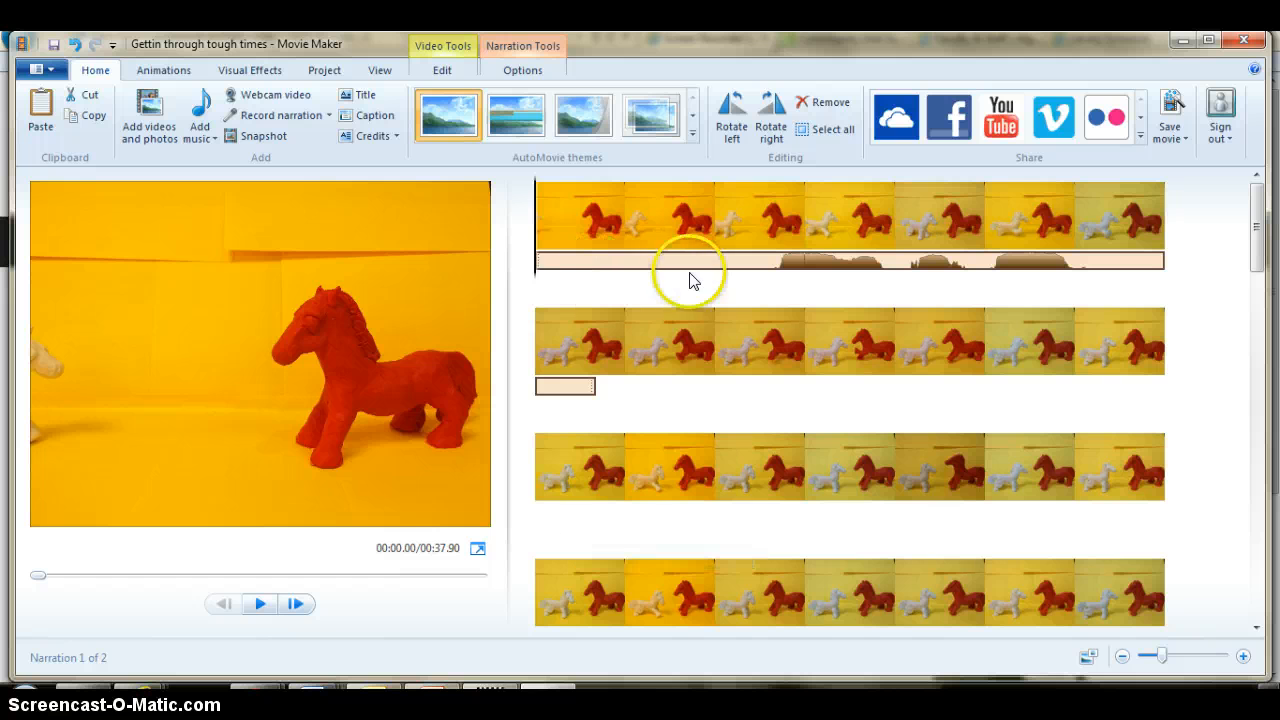
# Step: Play back the recorded narration from the first photo, raise the volume to 27, and check the second-row photos where it ends
pyautogui.click(264, 603)
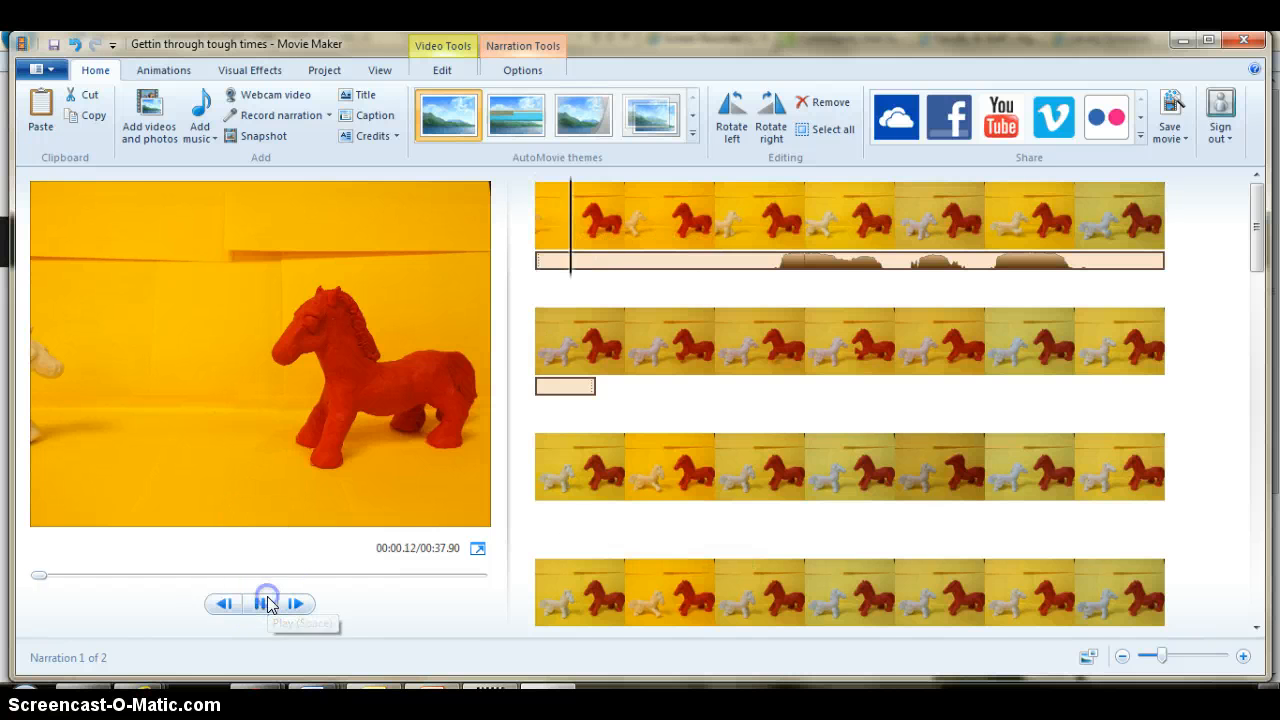
pyautogui.click(267, 603)
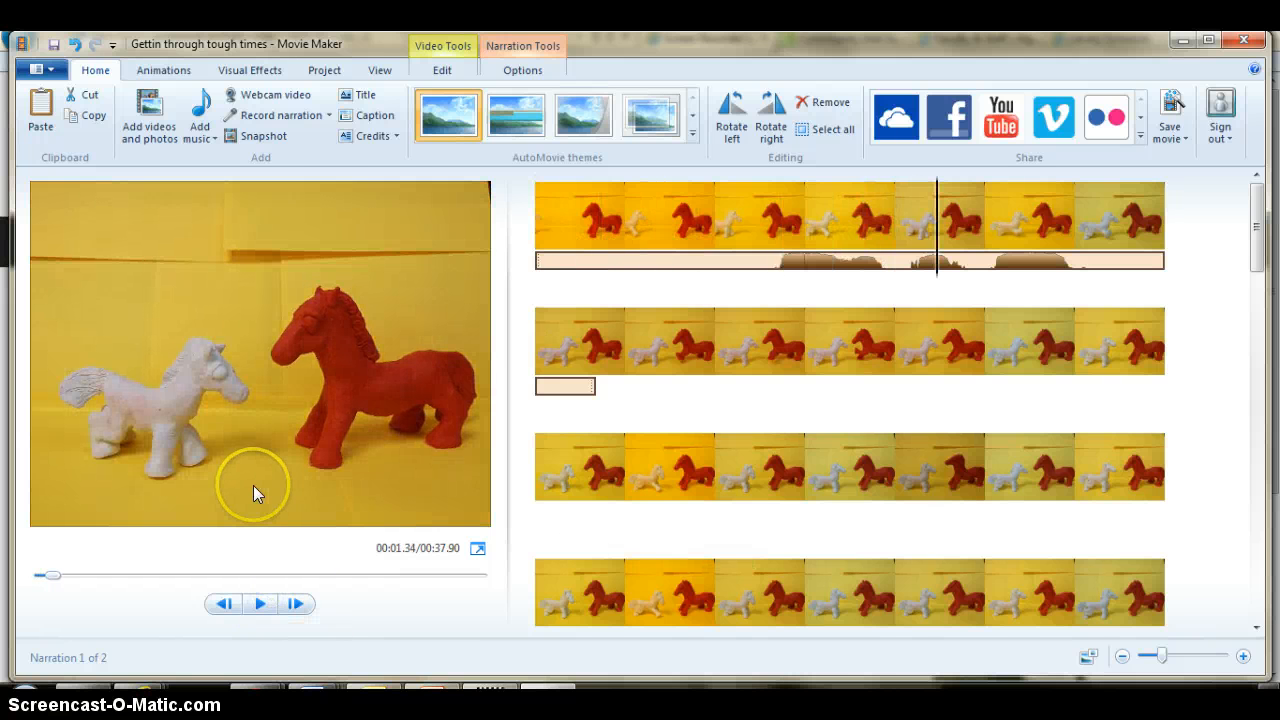
pyautogui.press('XF86AudioRaiseVolume')
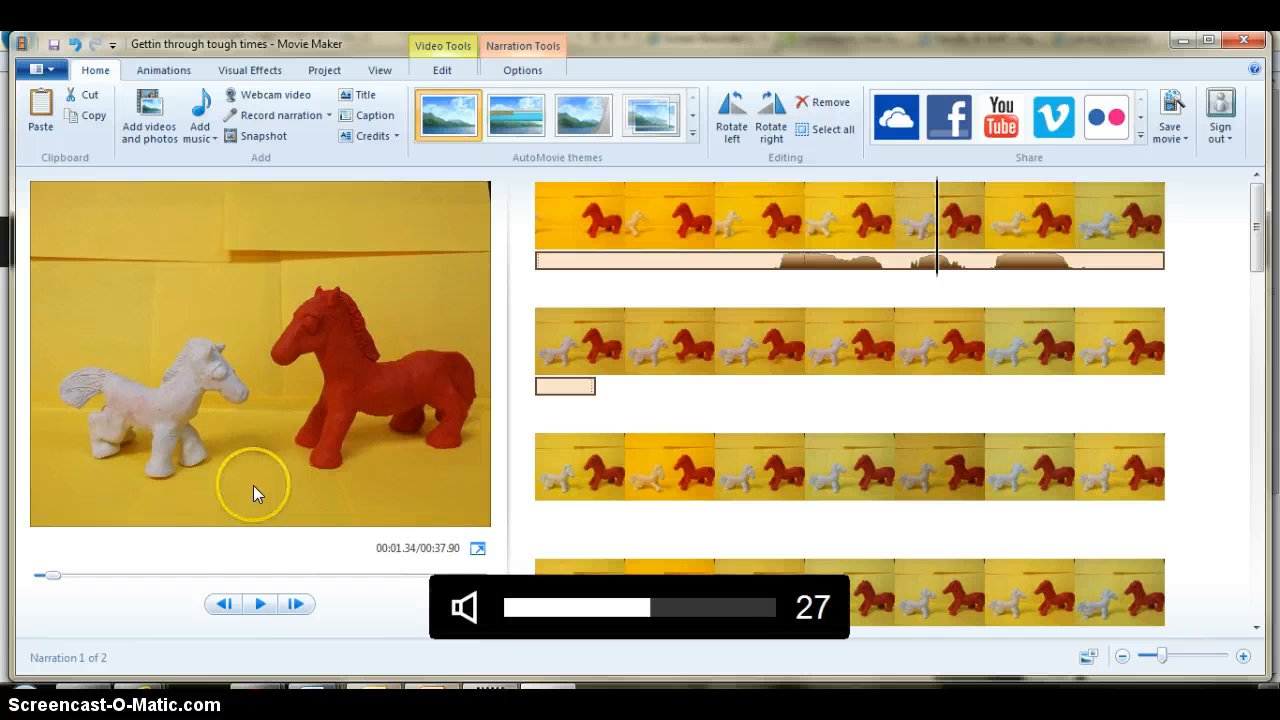
pyautogui.click(545, 234)
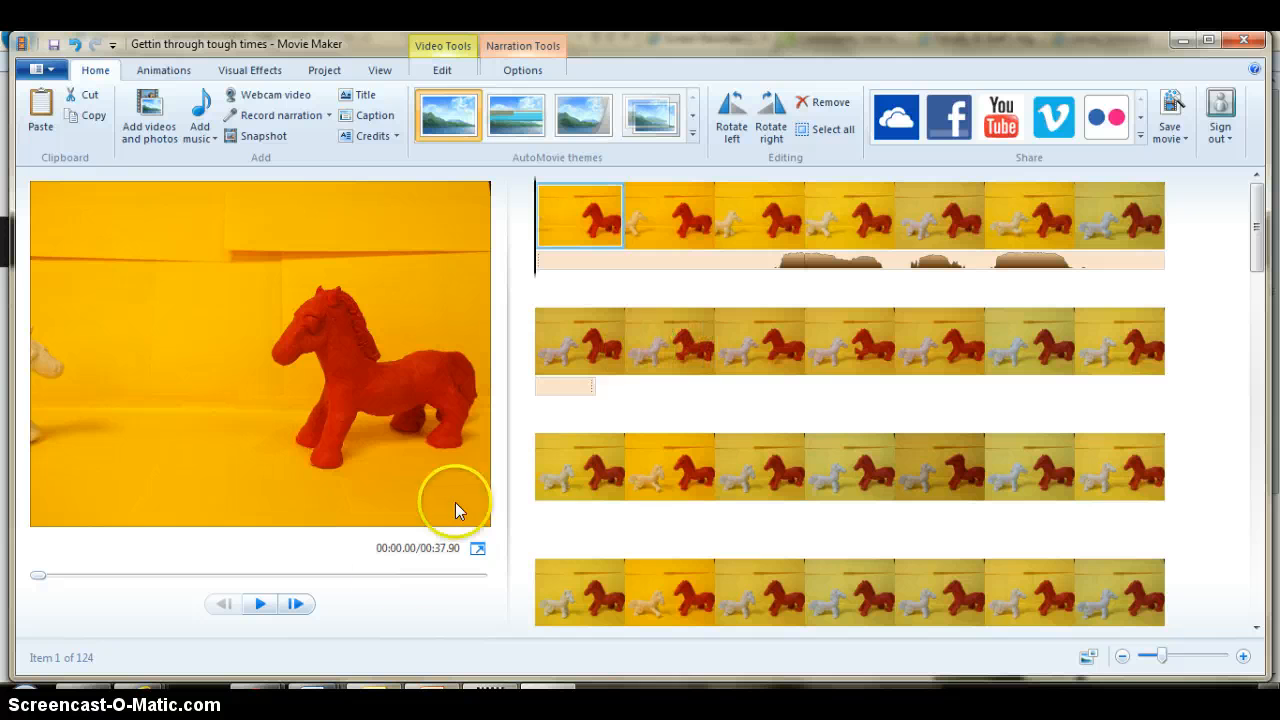
pyautogui.click(264, 604)
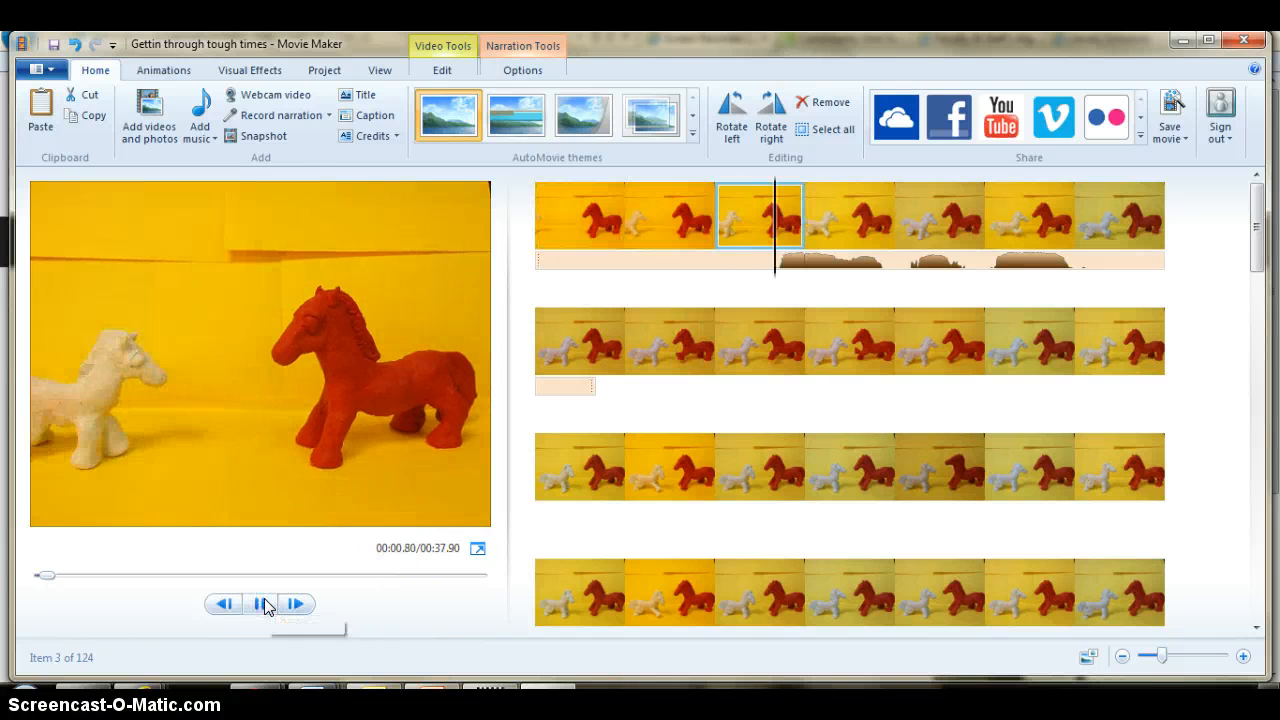
pyautogui.click(264, 604)
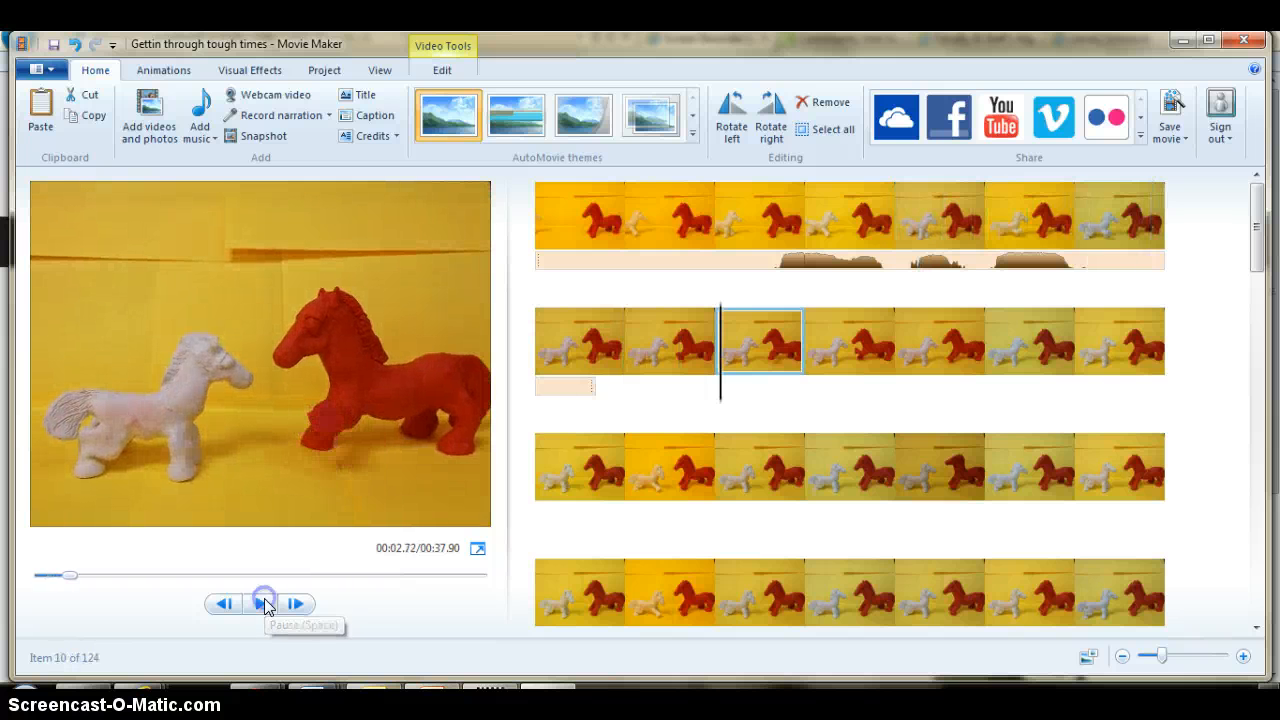
pyautogui.click(642, 336)
pyautogui.click(577, 346)
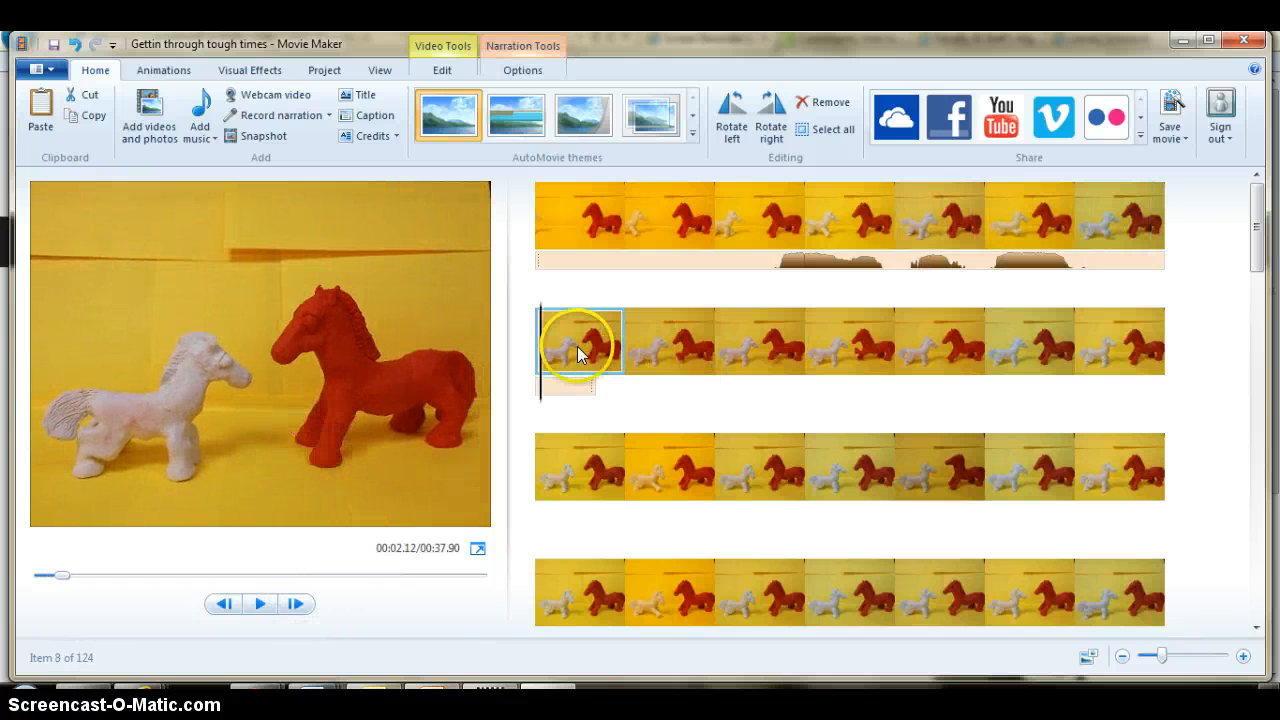
pyautogui.click(638, 348)
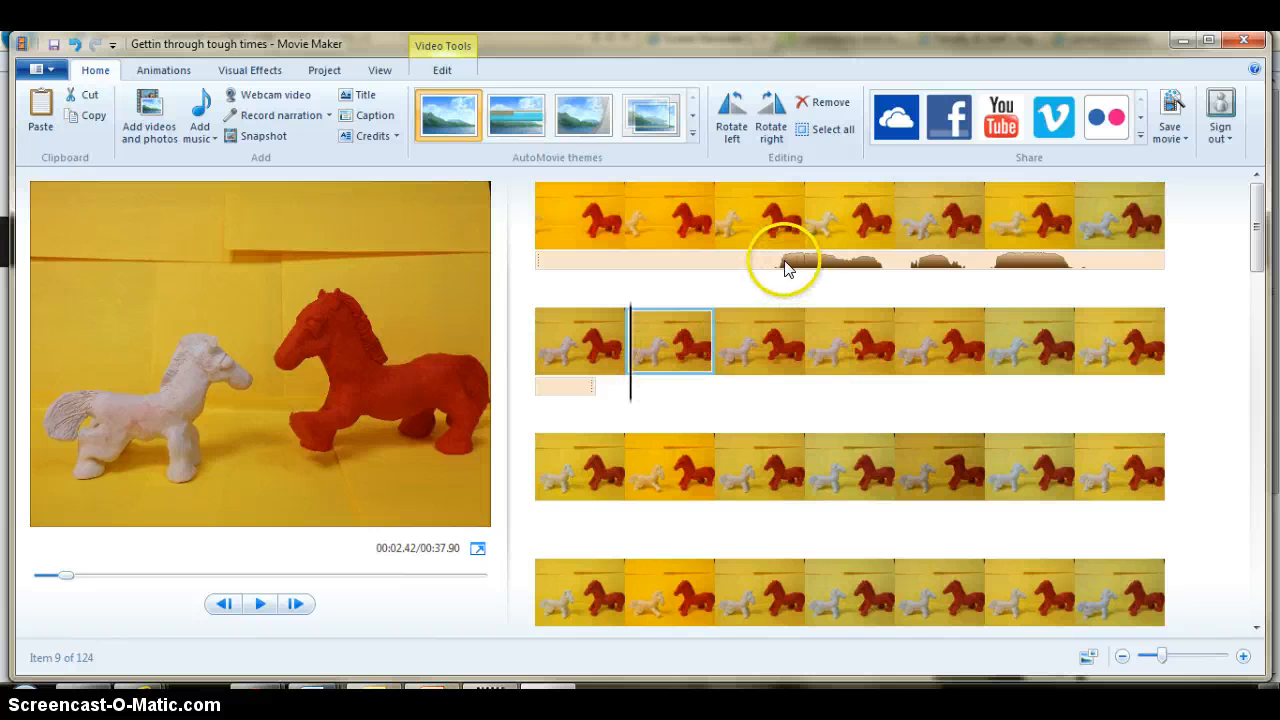
# Step: Split the narration at about 0.56 s and delete its silent opening piece
pyautogui.click(662, 268)
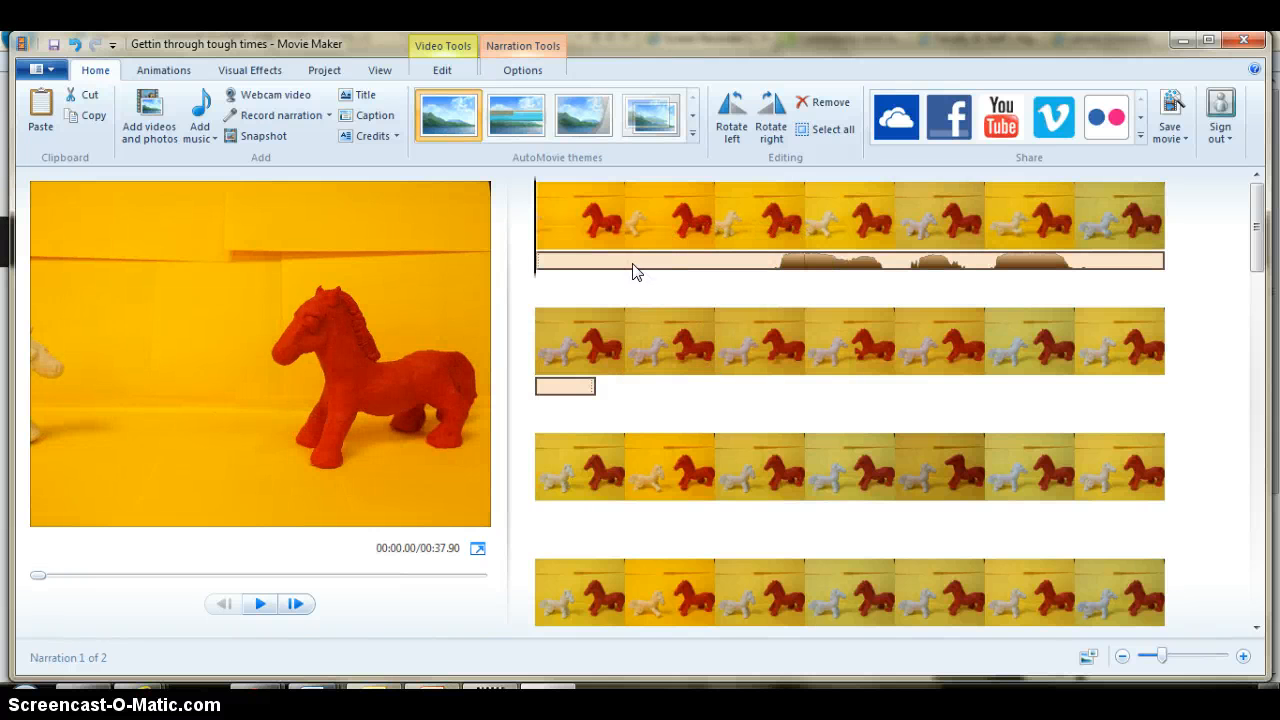
pyautogui.click(511, 75)
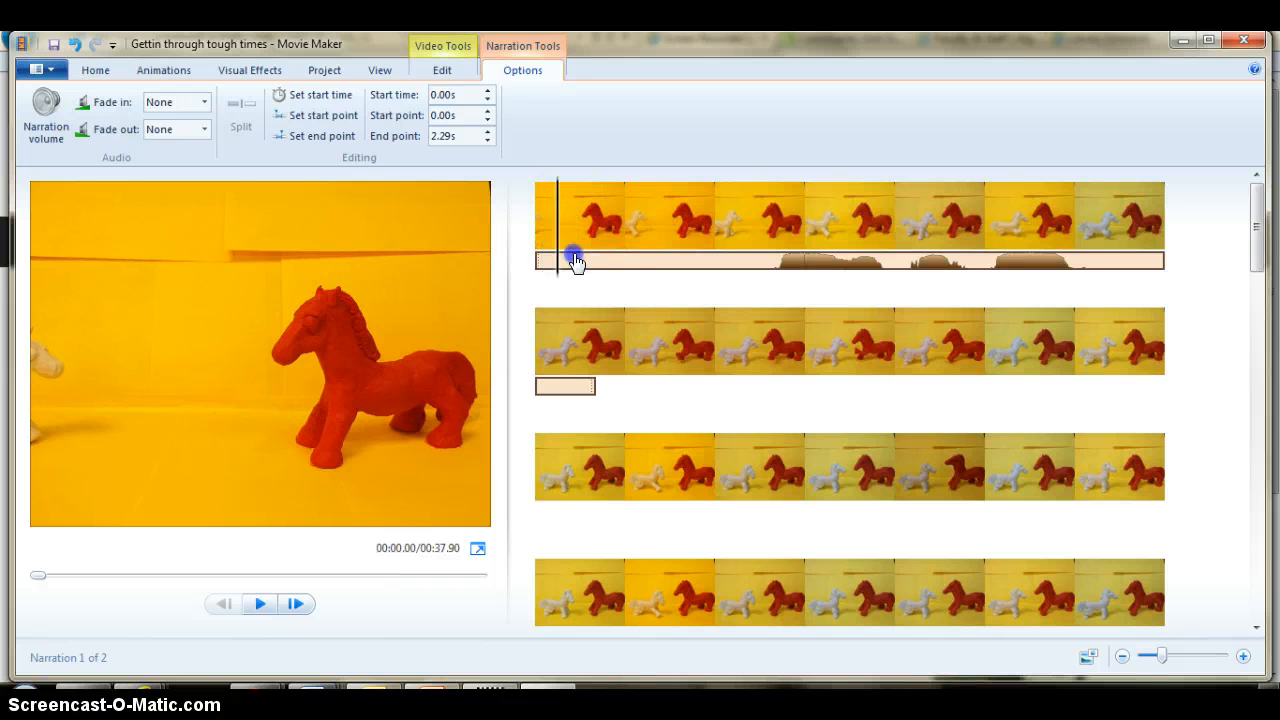
pyautogui.moveTo(575, 261); pyautogui.dragTo(707, 270)
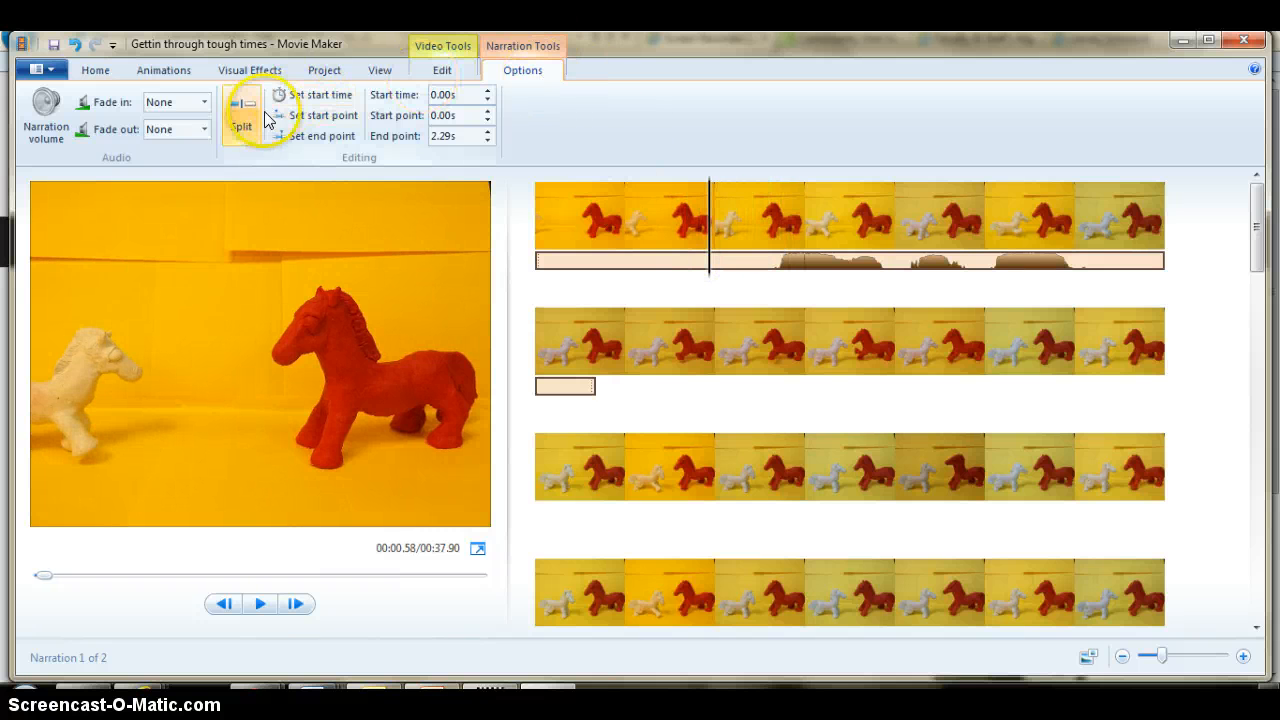
pyautogui.click(624, 264)
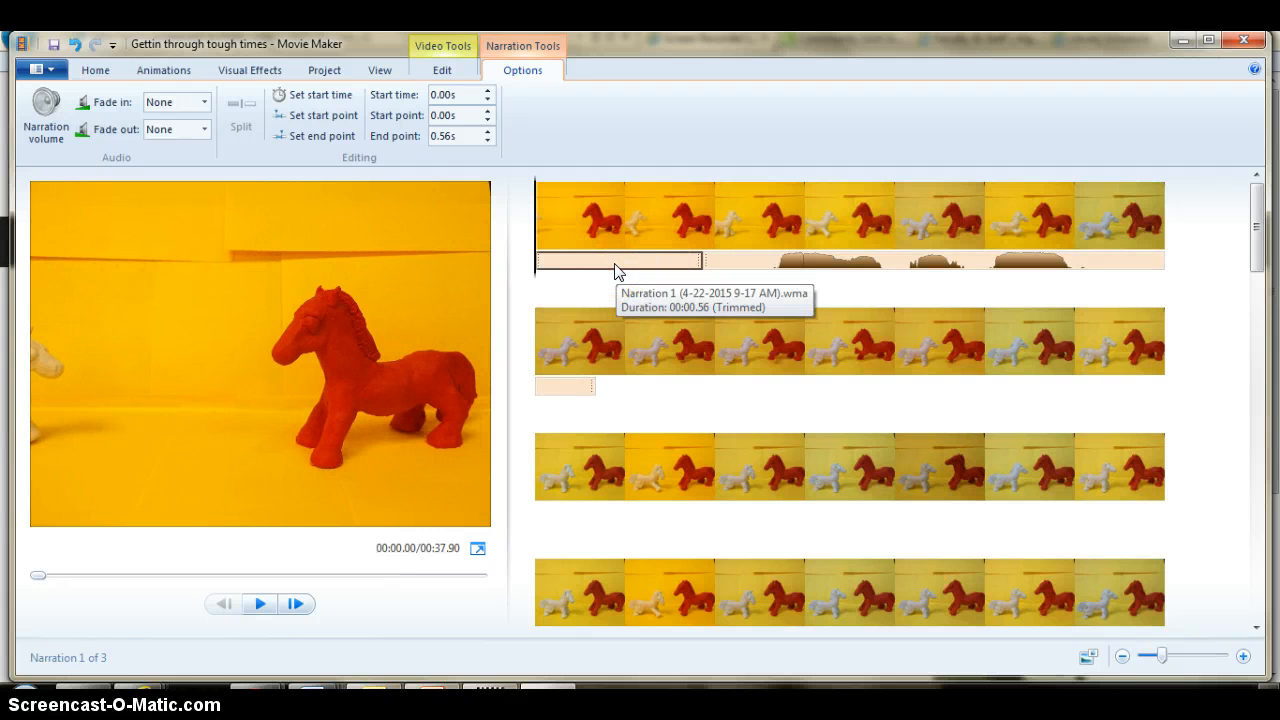
pyautogui.press('Delete')
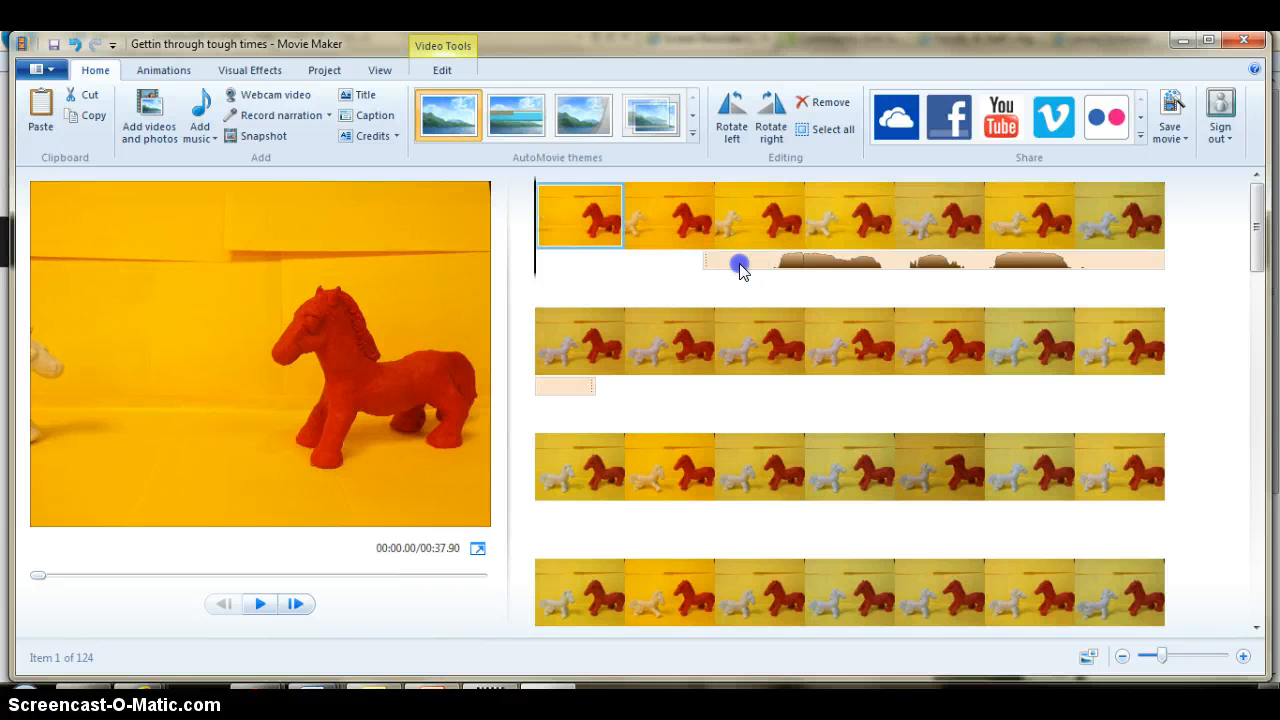
# Step: Move the remaining narration to start at 0.43 s, and split off and delete its silent end from about 1.86 s
pyautogui.moveTo(740, 268); pyautogui.dragTo(686, 278)
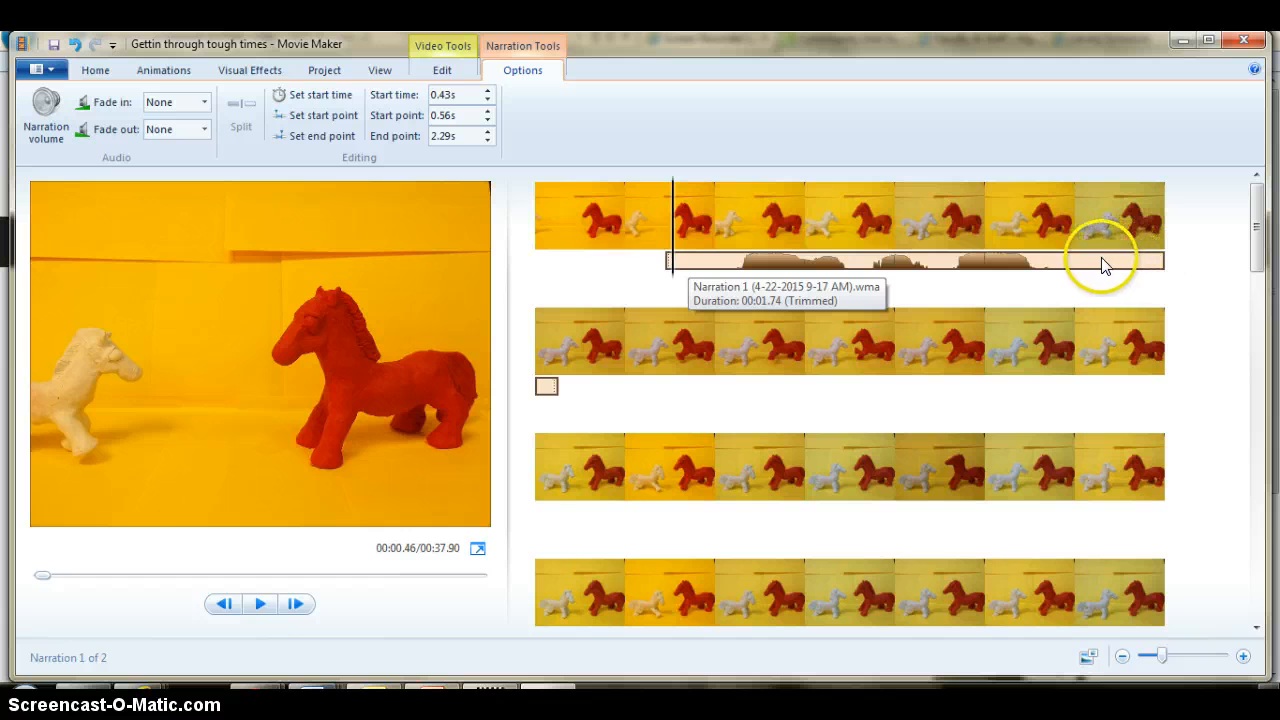
pyautogui.moveTo(672, 232); pyautogui.dragTo(1100, 228)
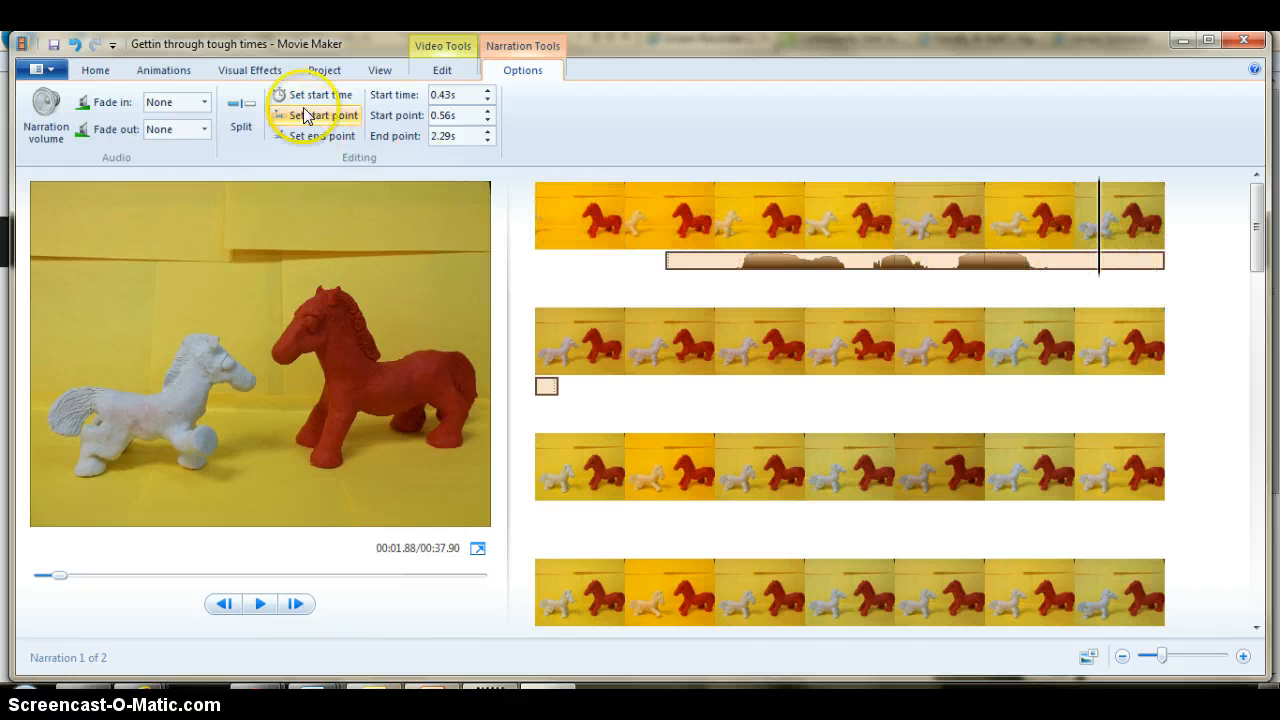
pyautogui.click(236, 112)
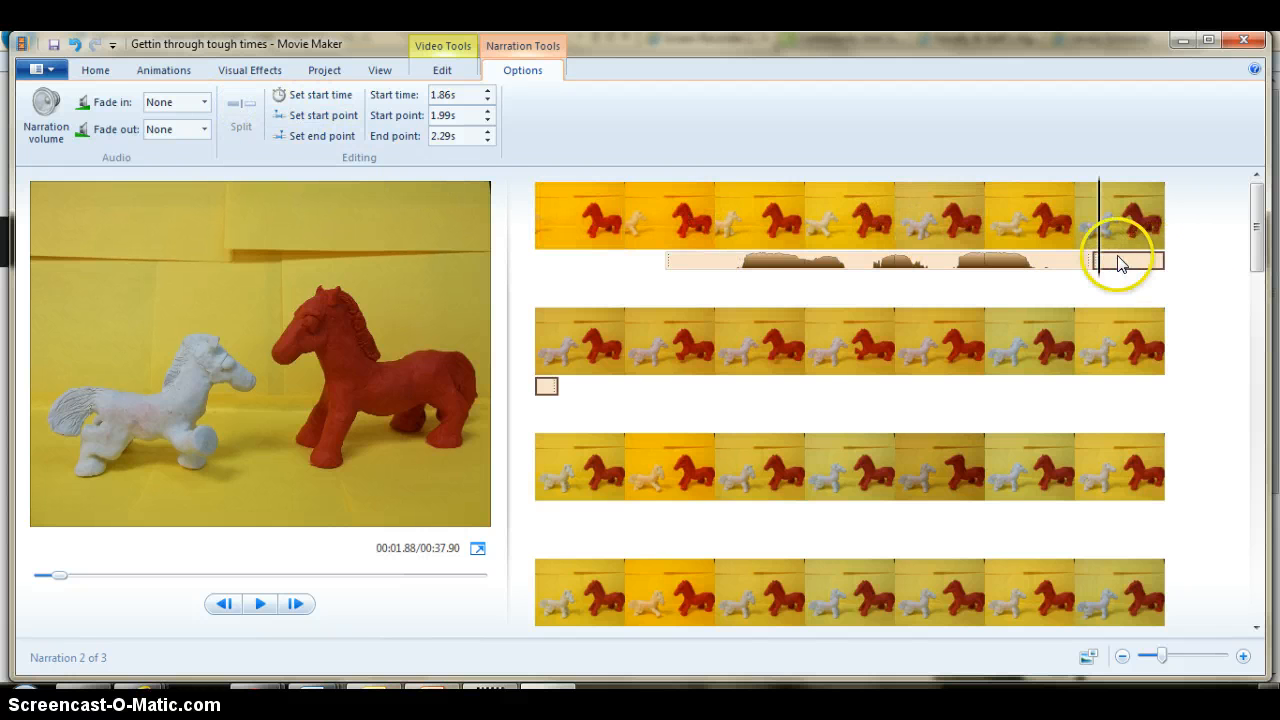
pyautogui.press('Delete')
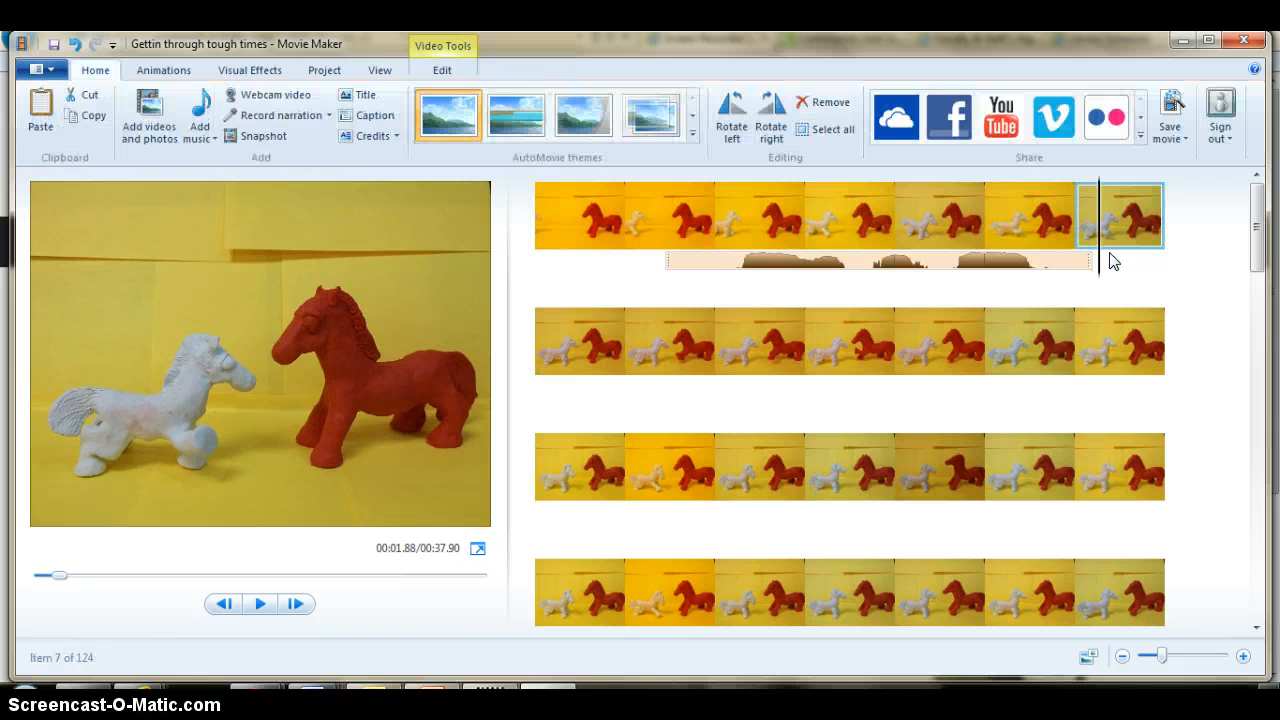
# Step: Reposition the trimmed narration to start at 0.75 s and play it back from the fourth photo
pyautogui.click(828, 287)
pyautogui.moveTo(709, 253); pyautogui.dragTo(826, 258)
pyautogui.click(826, 216)
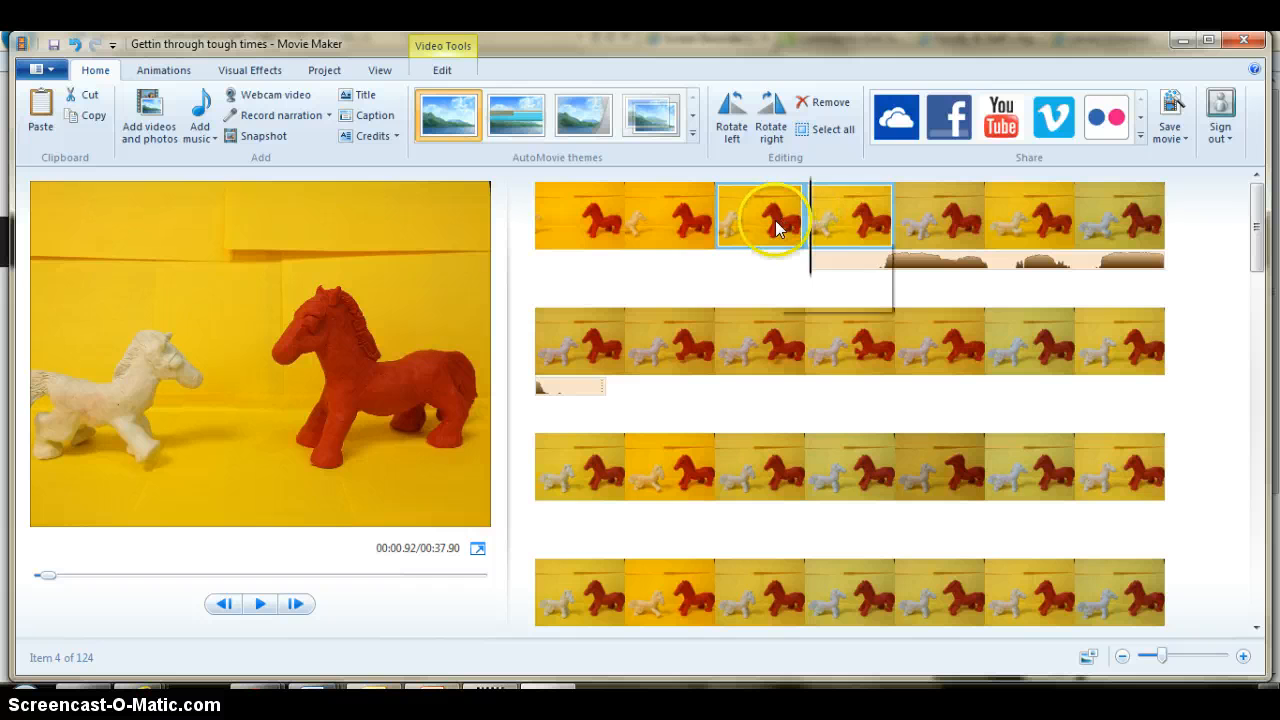
pyautogui.click(707, 278)
pyautogui.click(865, 228)
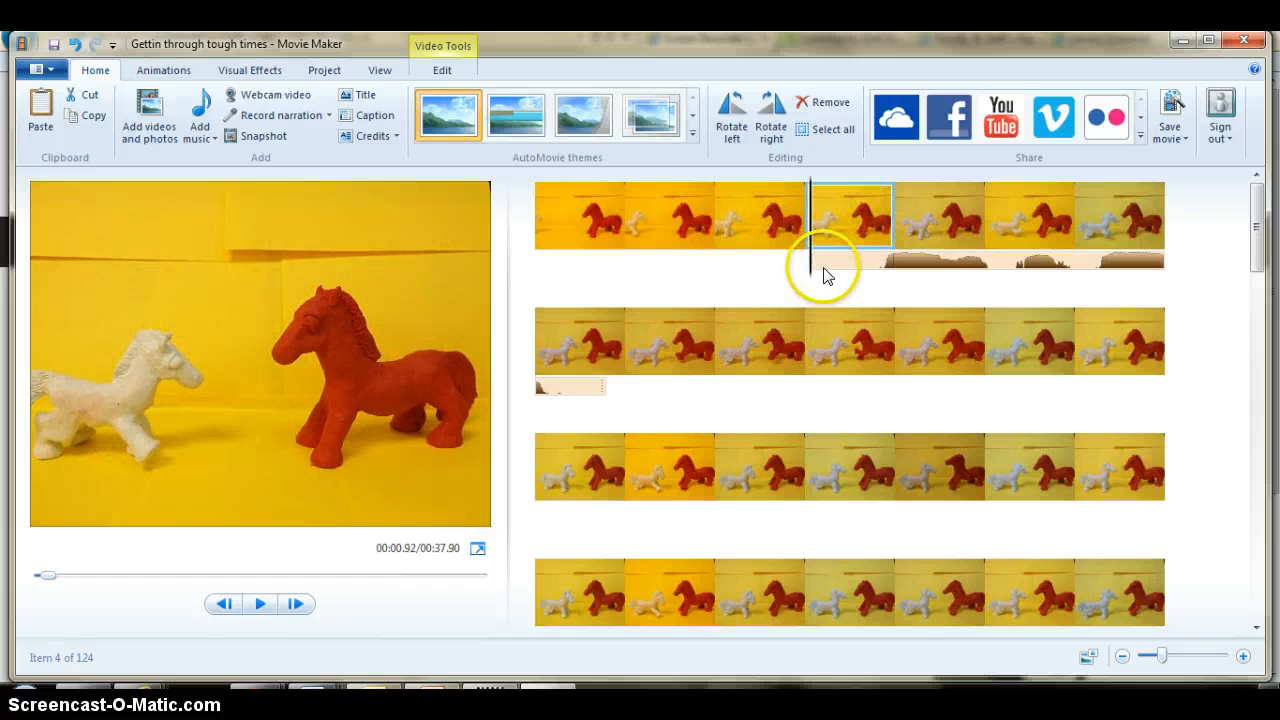
pyautogui.moveTo(826, 270); pyautogui.dragTo(768, 275)
pyautogui.click(821, 236)
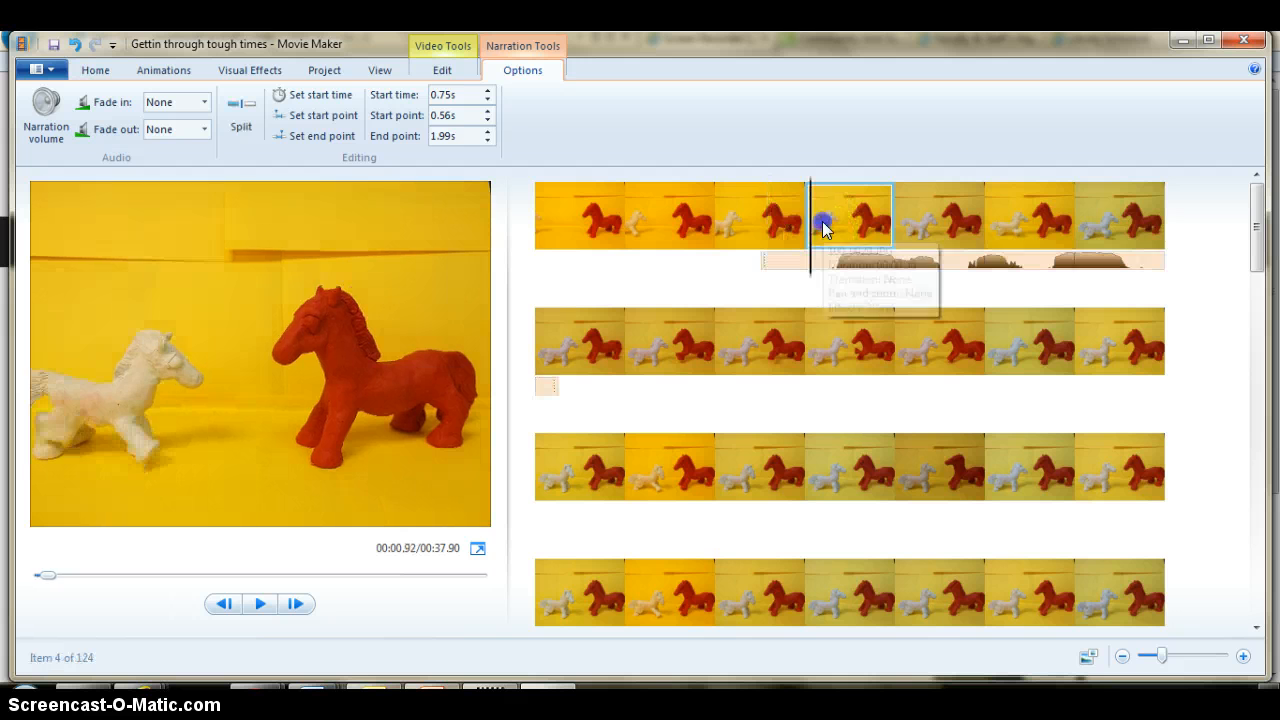
pyautogui.click(258, 603)
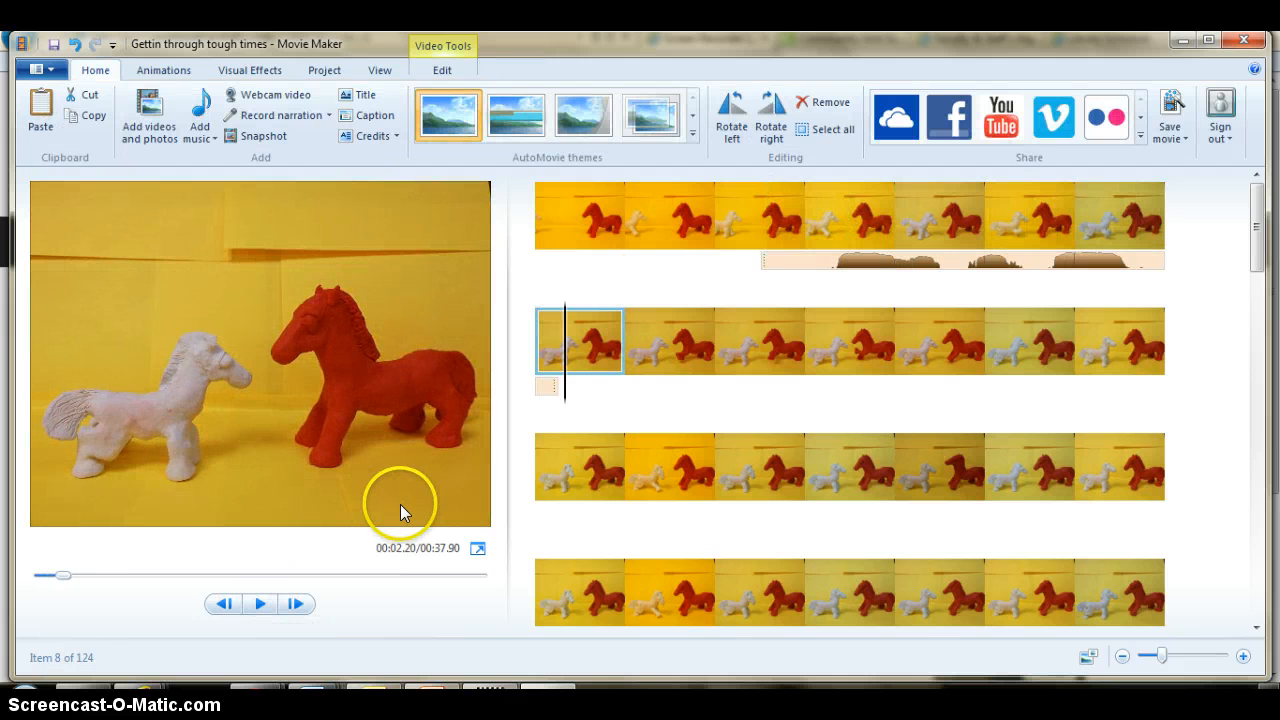
# Step: Record a narration starting at the ninth photo, stop it, and save it under the suggested name in the Audio folder
pyautogui.click(672, 357)
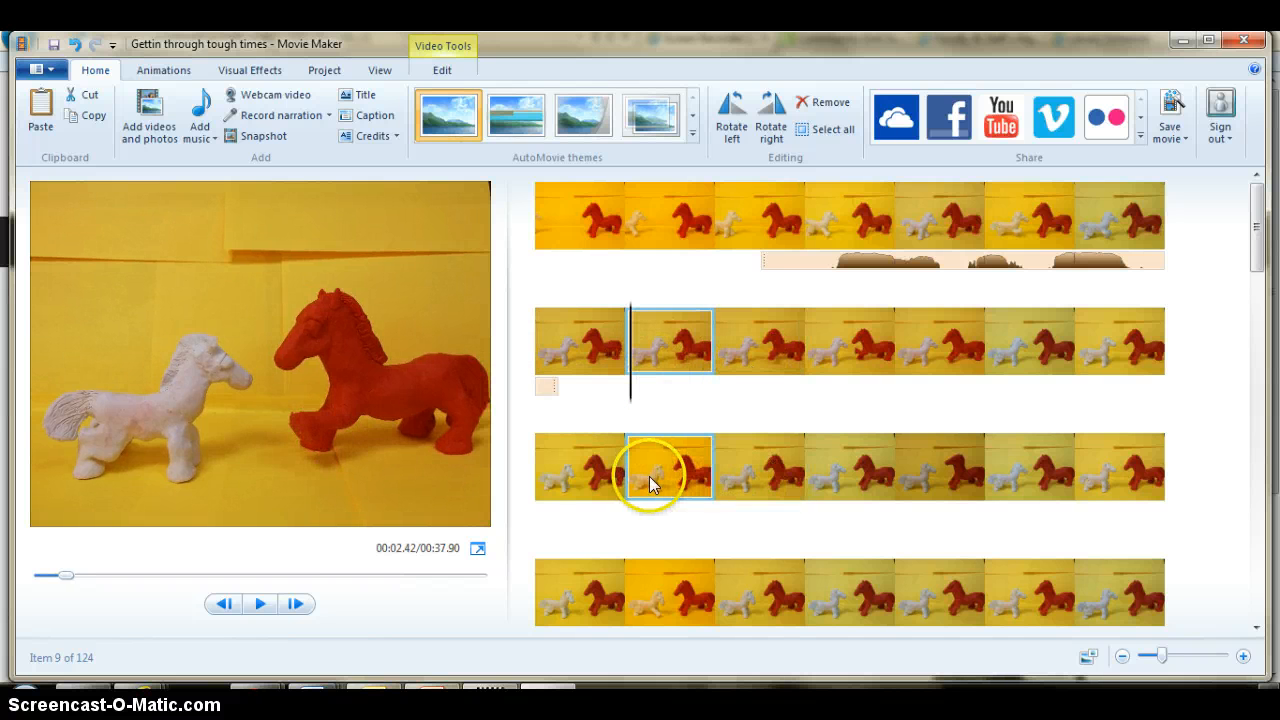
pyautogui.click(733, 348)
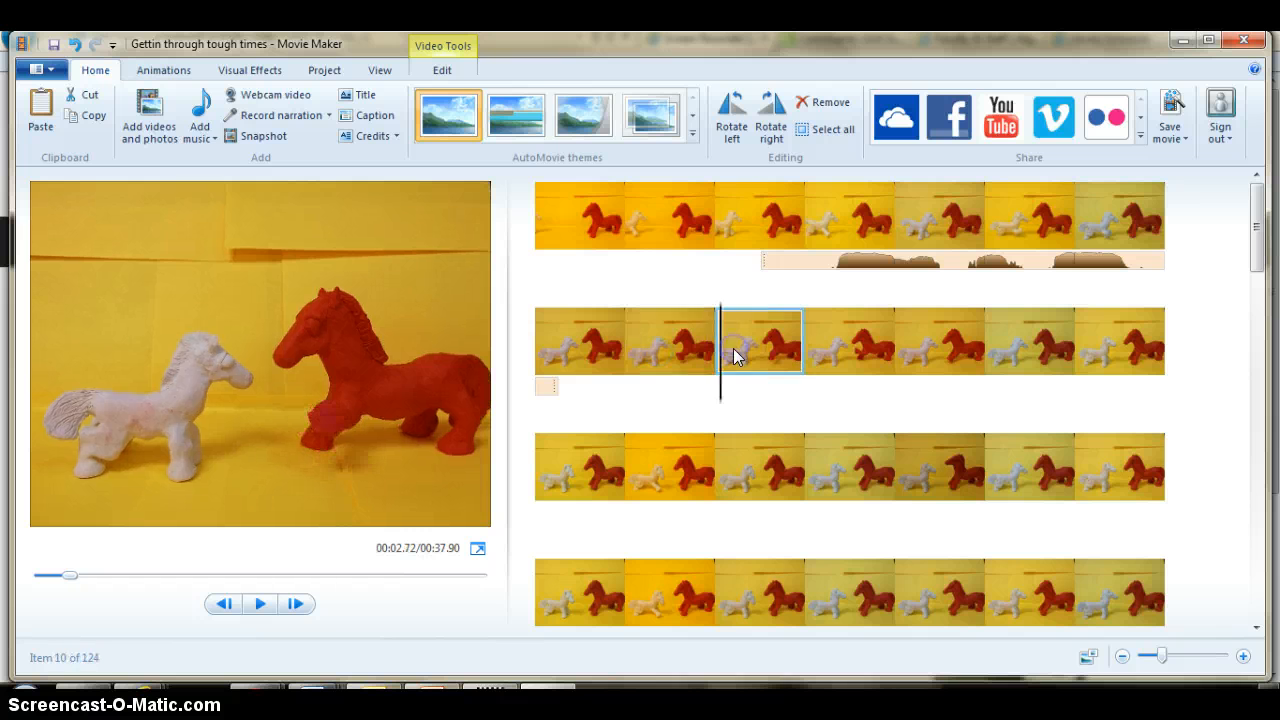
pyautogui.press('Left')
pyautogui.click(610, 371)
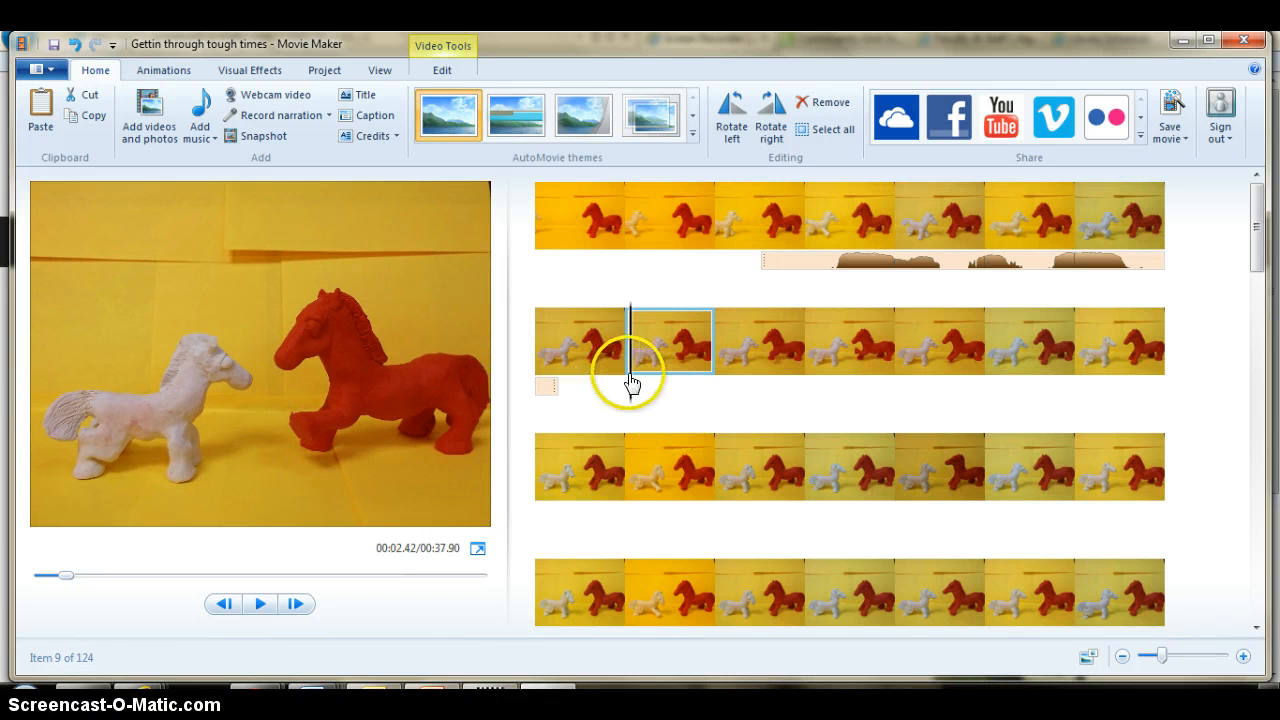
pyautogui.click(270, 115)
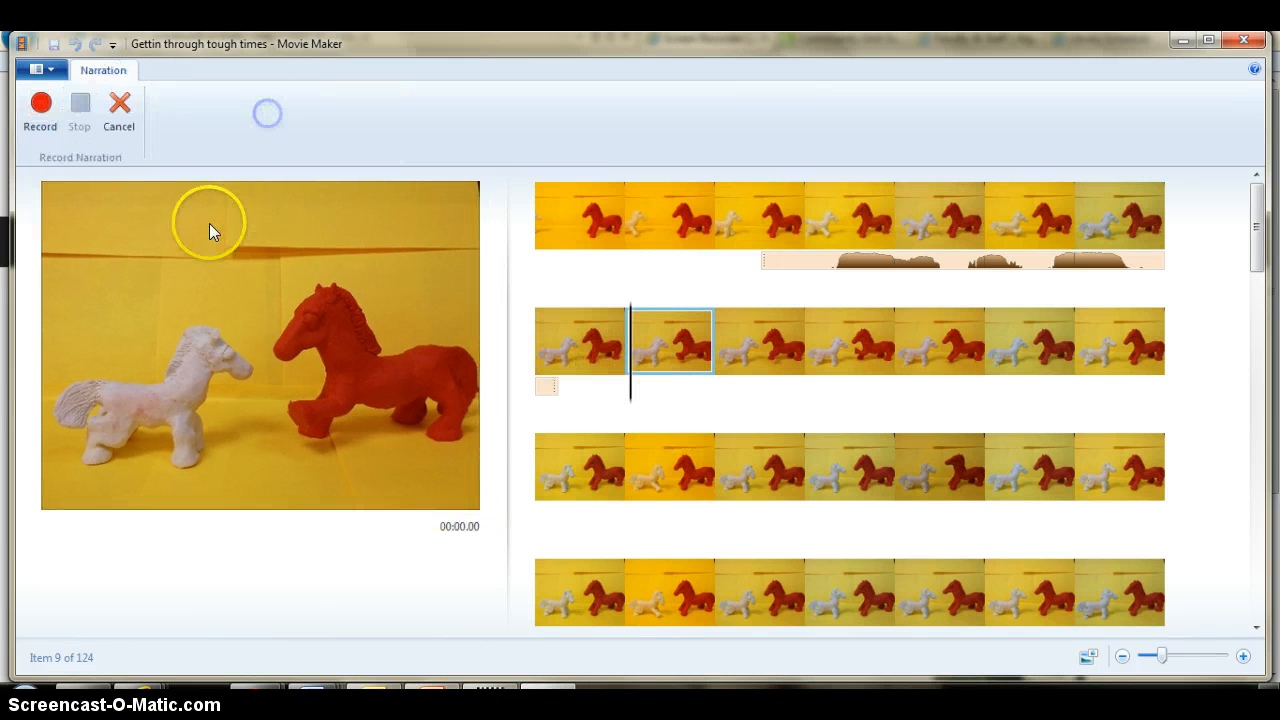
pyautogui.click(38, 110)
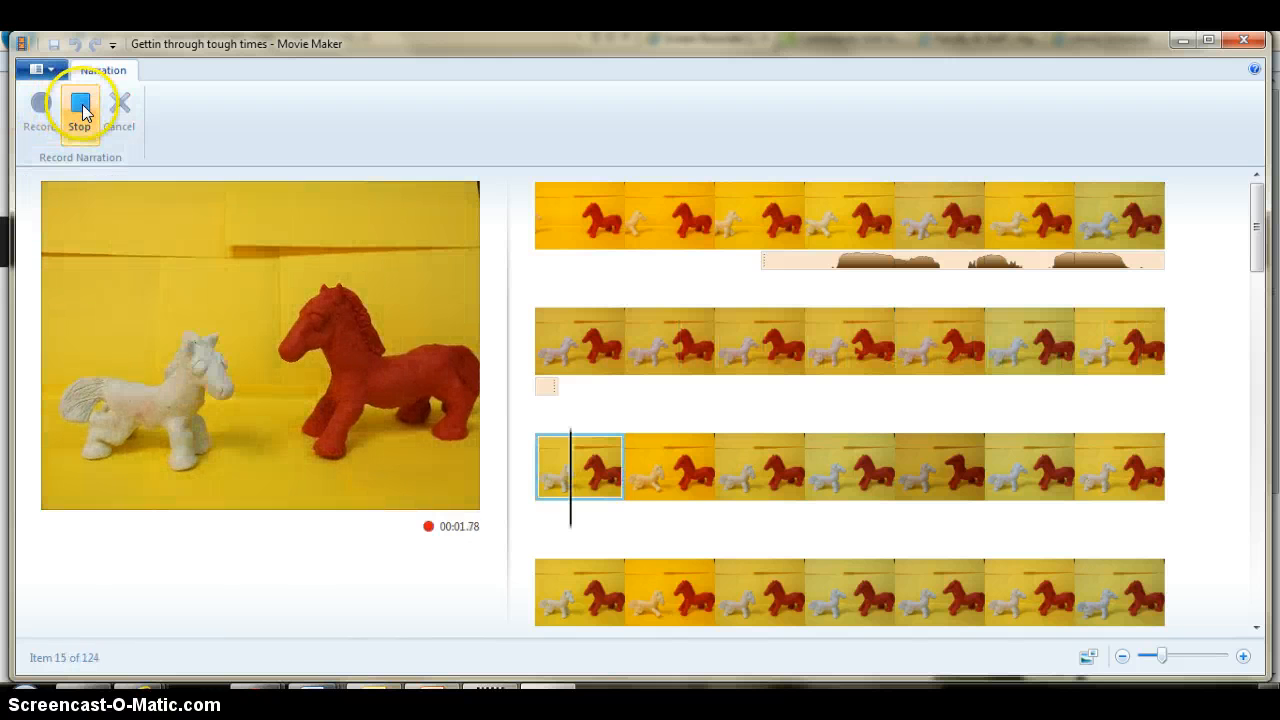
pyautogui.click(74, 118)
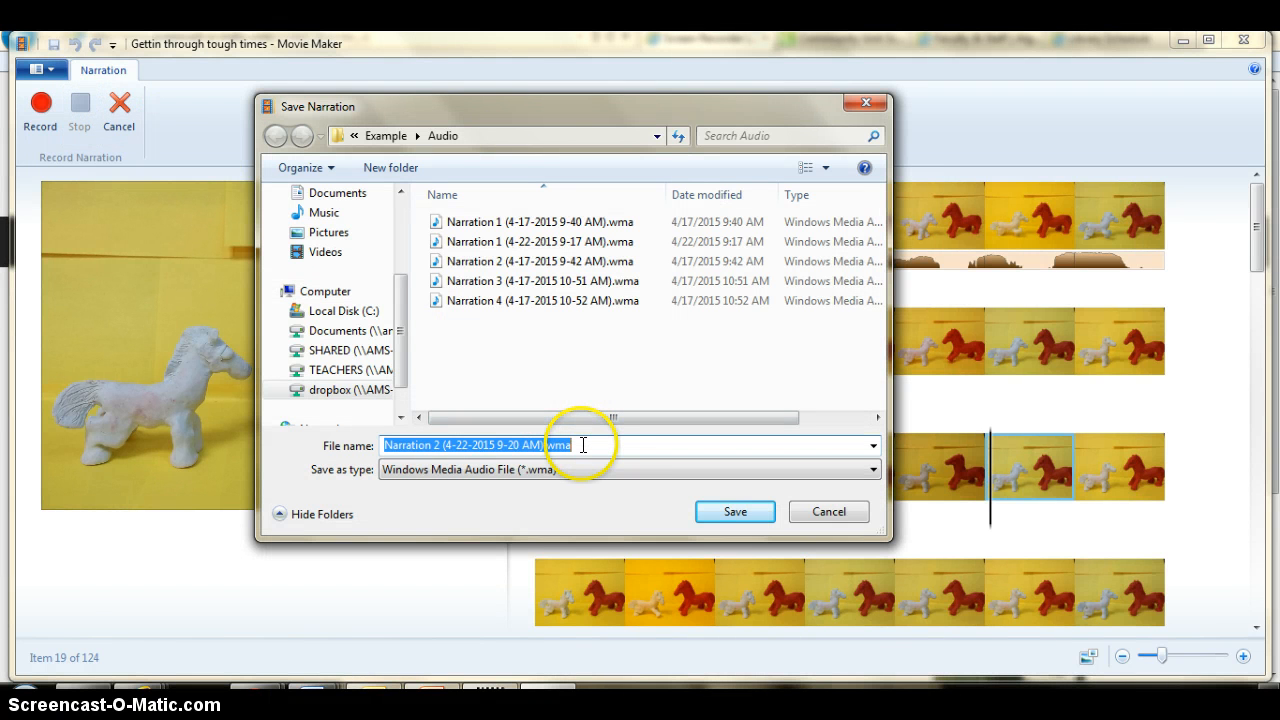
pyautogui.click(737, 512)
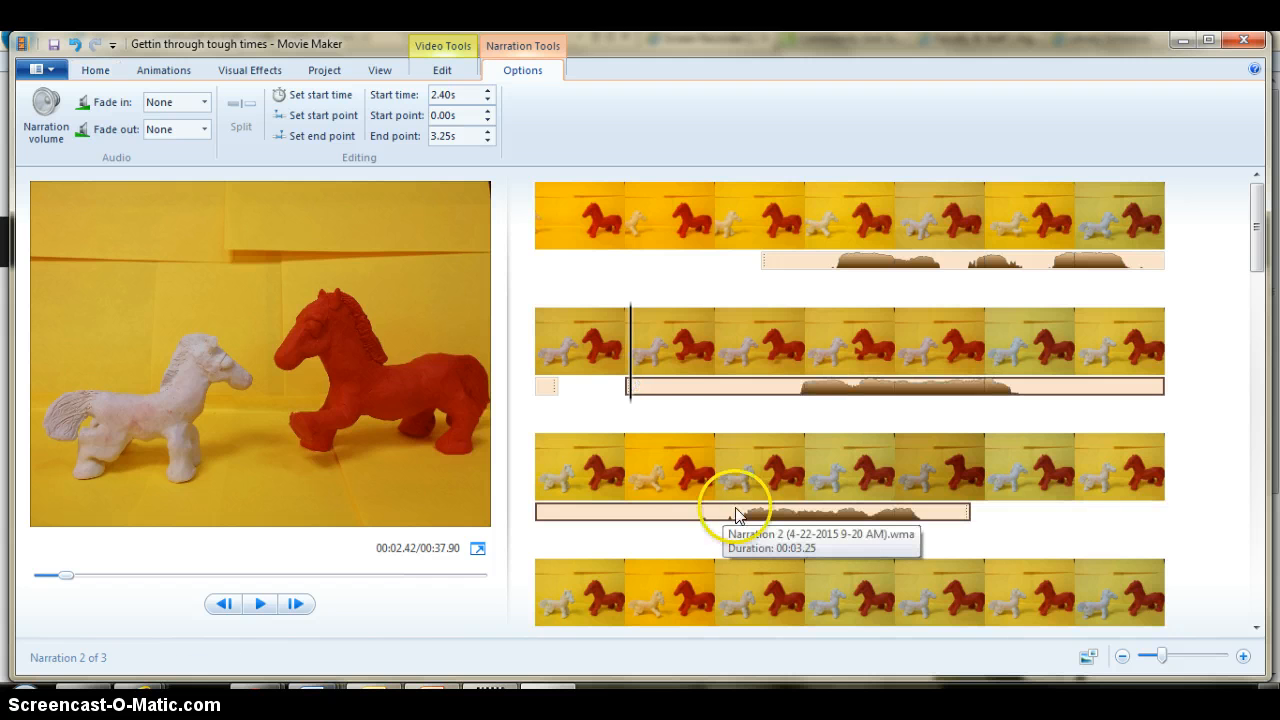
# Step: Play back the second narration, split it at about 3.90 s on the timeline, and delete the piece after the split
pyautogui.click(260, 604)
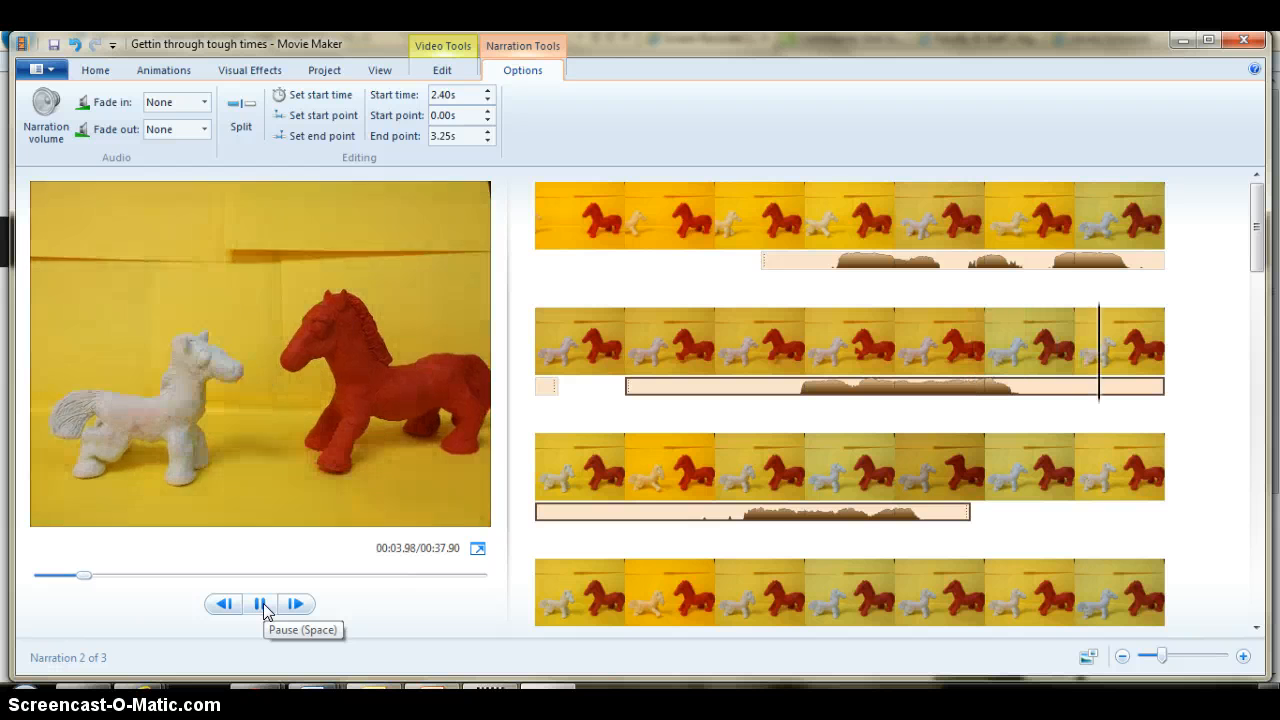
pyautogui.click(262, 607)
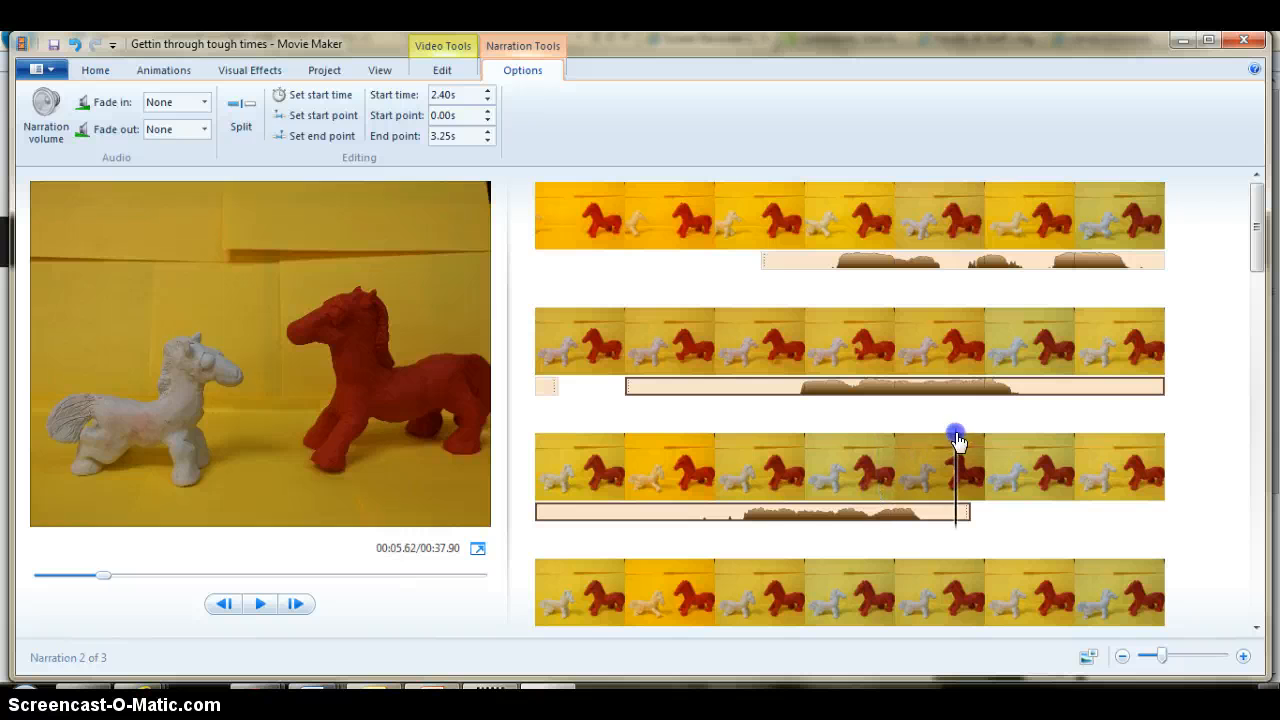
pyautogui.moveTo(956, 440); pyautogui.dragTo(1068, 400)
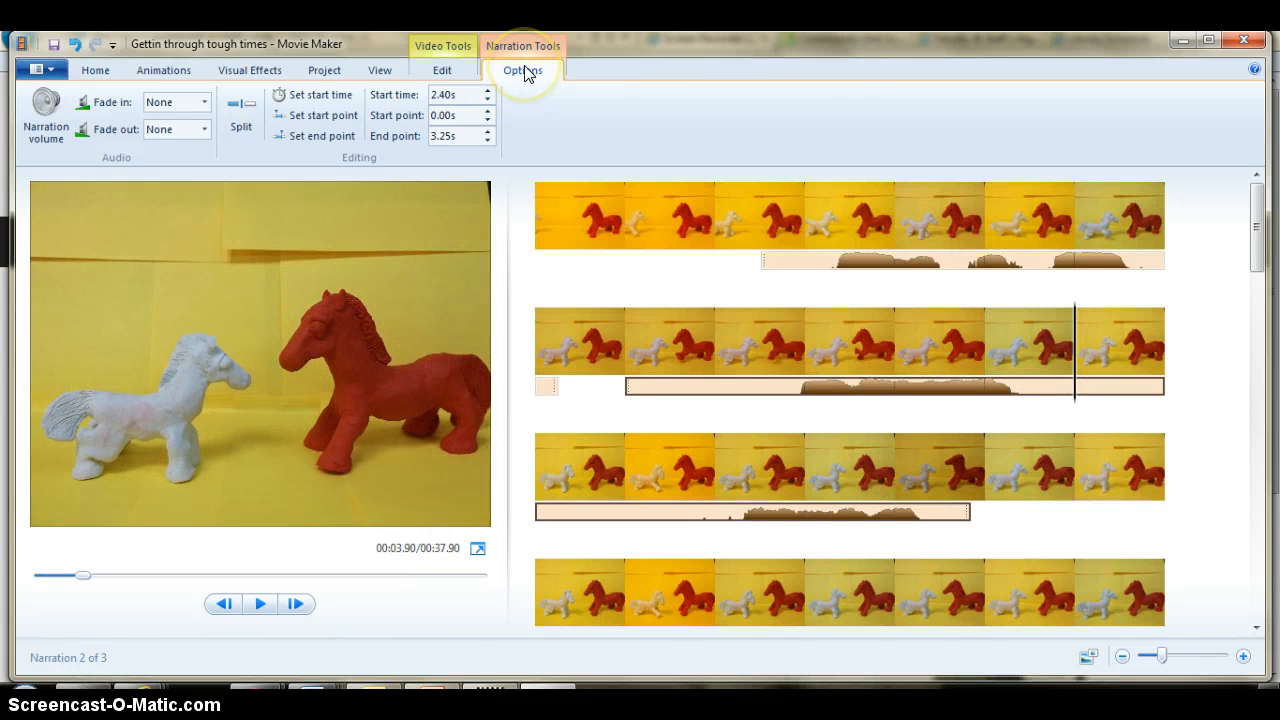
pyautogui.click(240, 118)
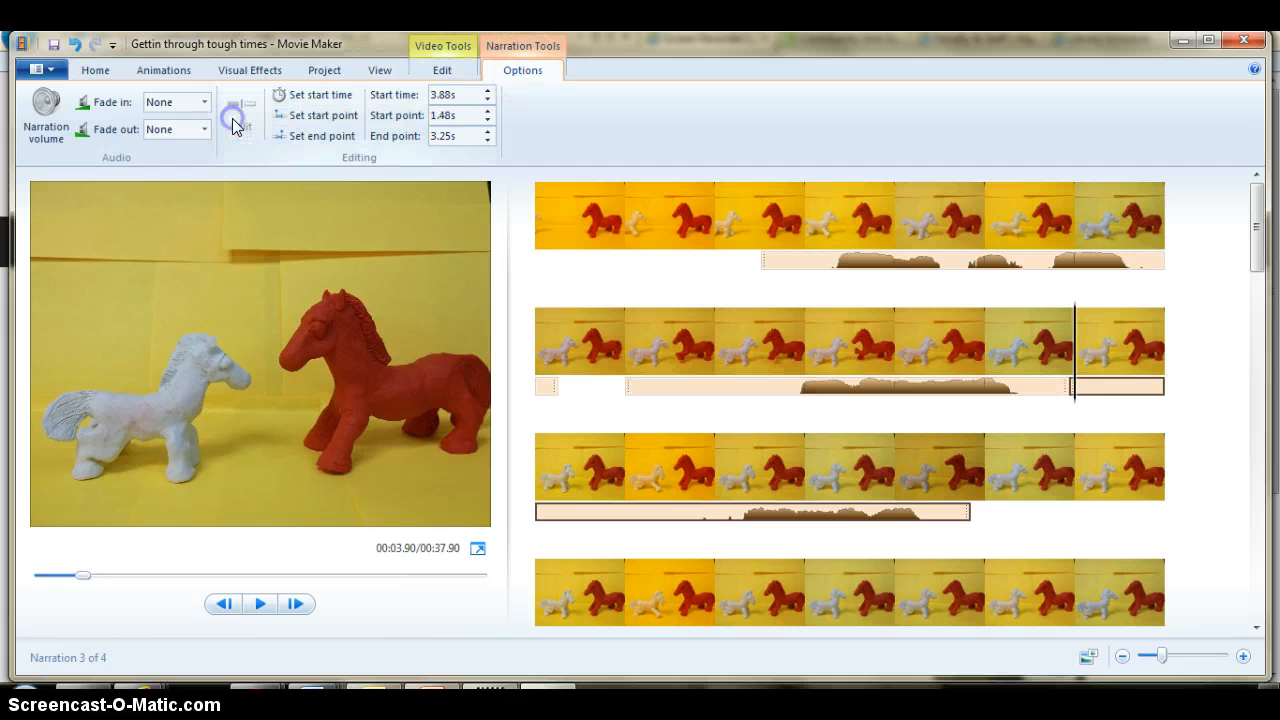
pyautogui.click(1101, 383)
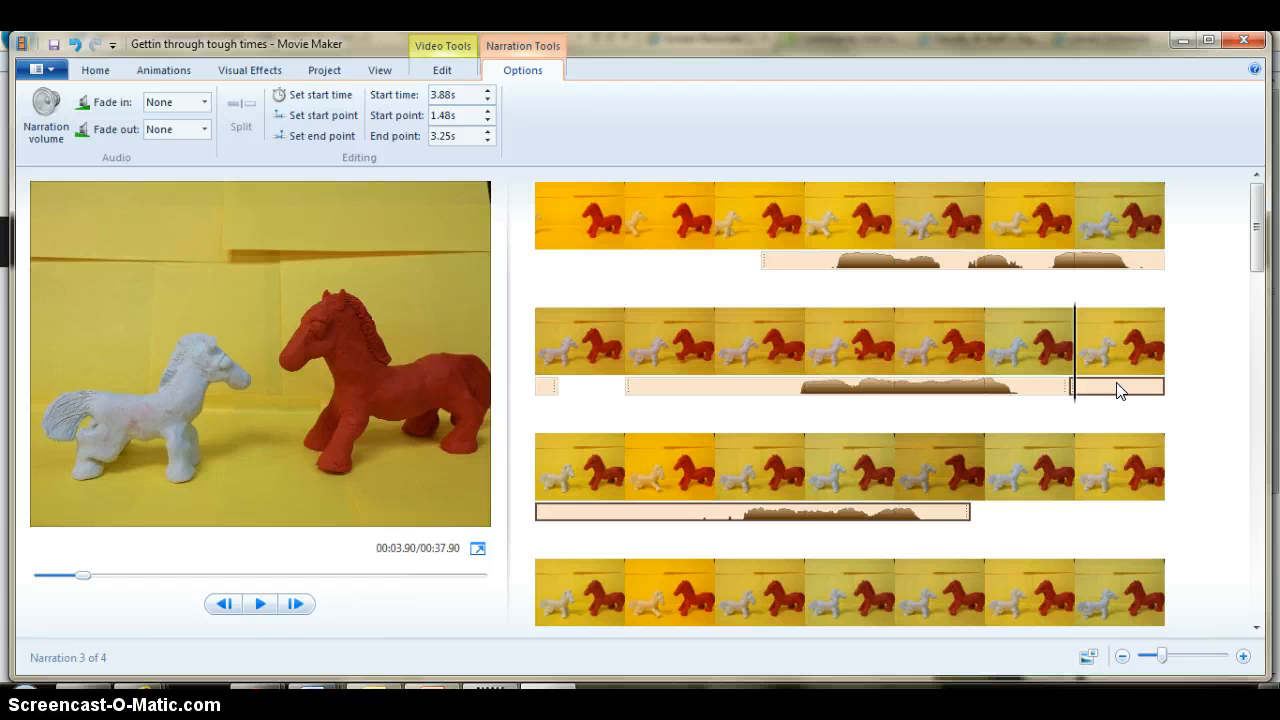
pyautogui.press('Delete')
pyautogui.rightClick(900, 386)
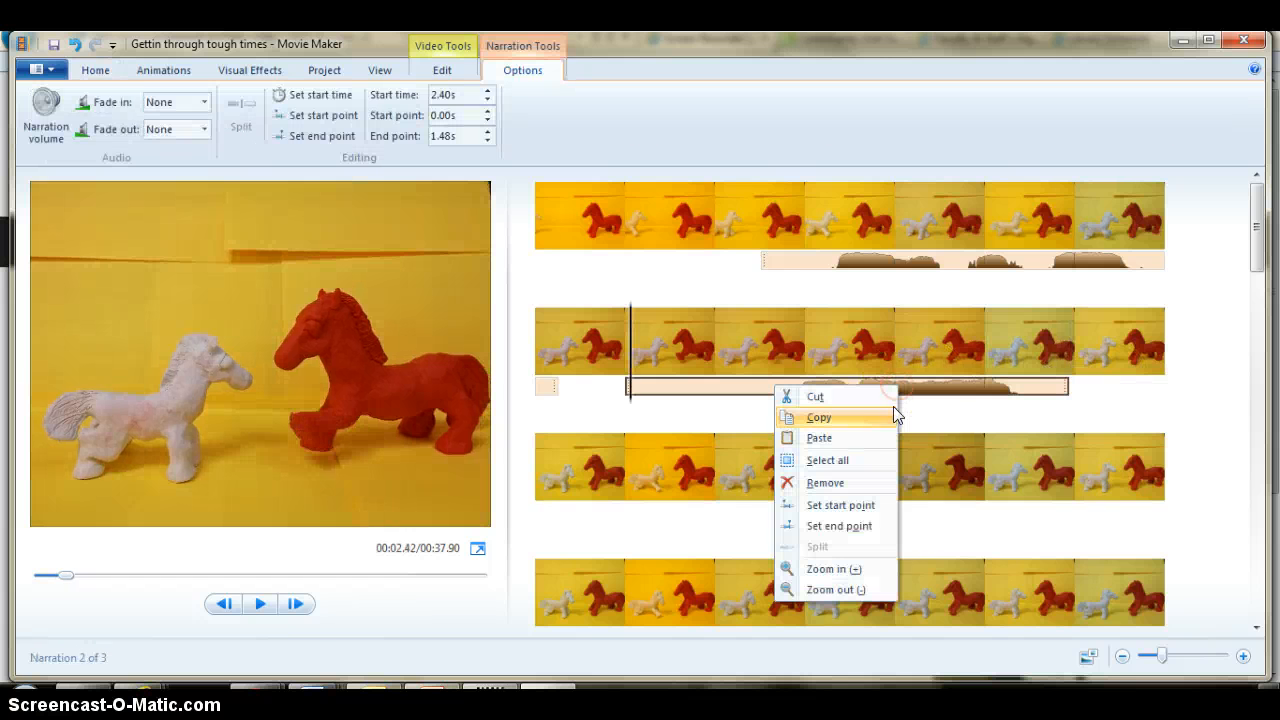
pyautogui.click(1077, 402)
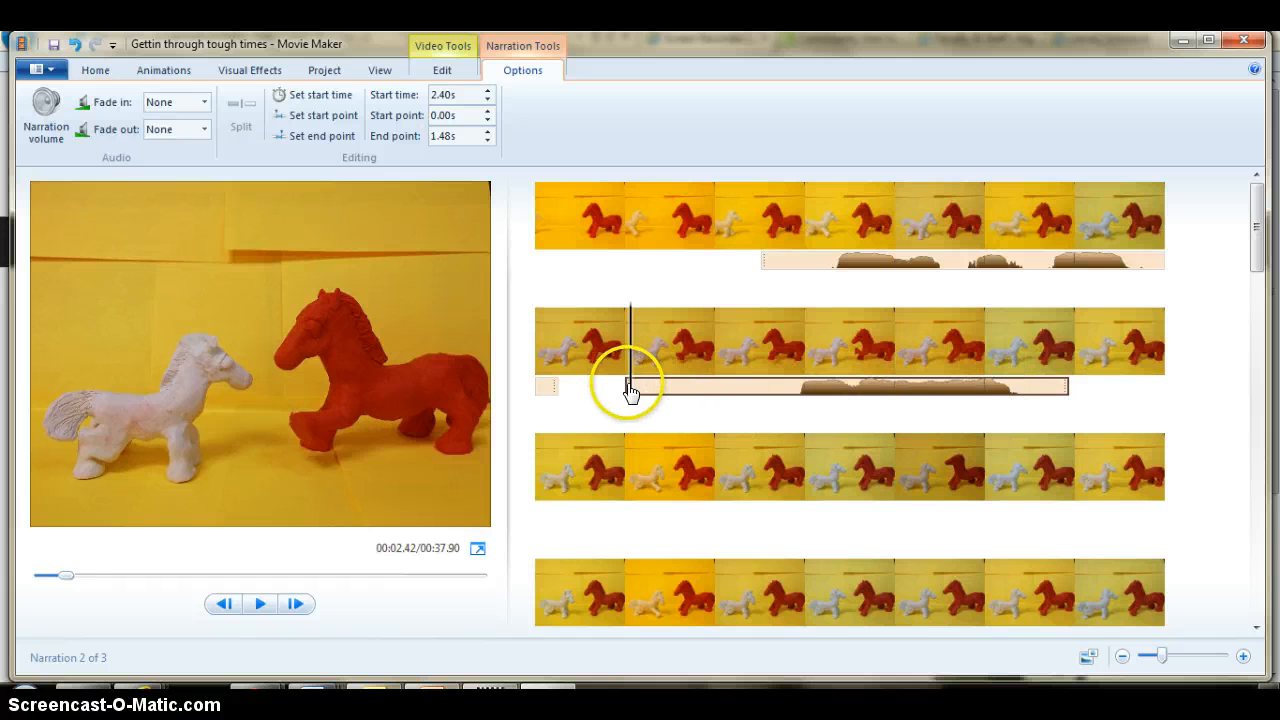
# Step: Record another narration starting at the last photo of the second row and save it under the suggested name in the Audio folder
pyautogui.click(1088, 378)
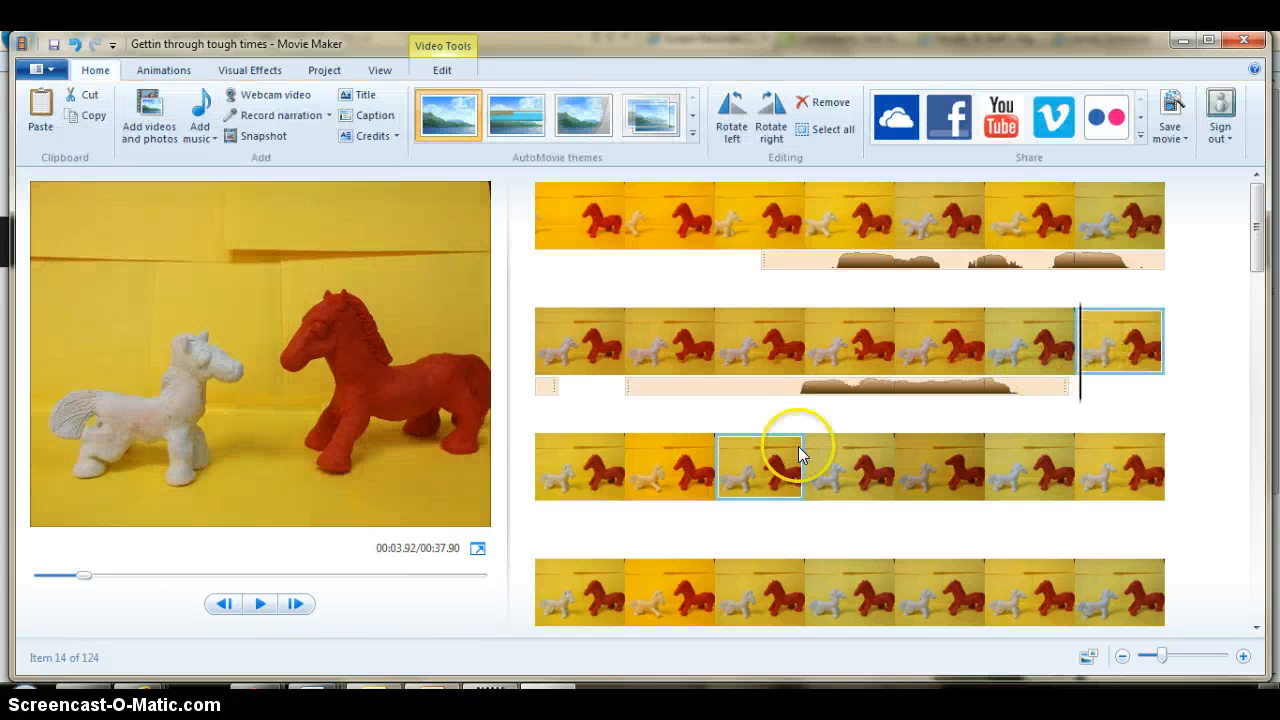
pyautogui.moveTo(531, 474); pyautogui.dragTo(660, 483)
pyautogui.click(711, 475)
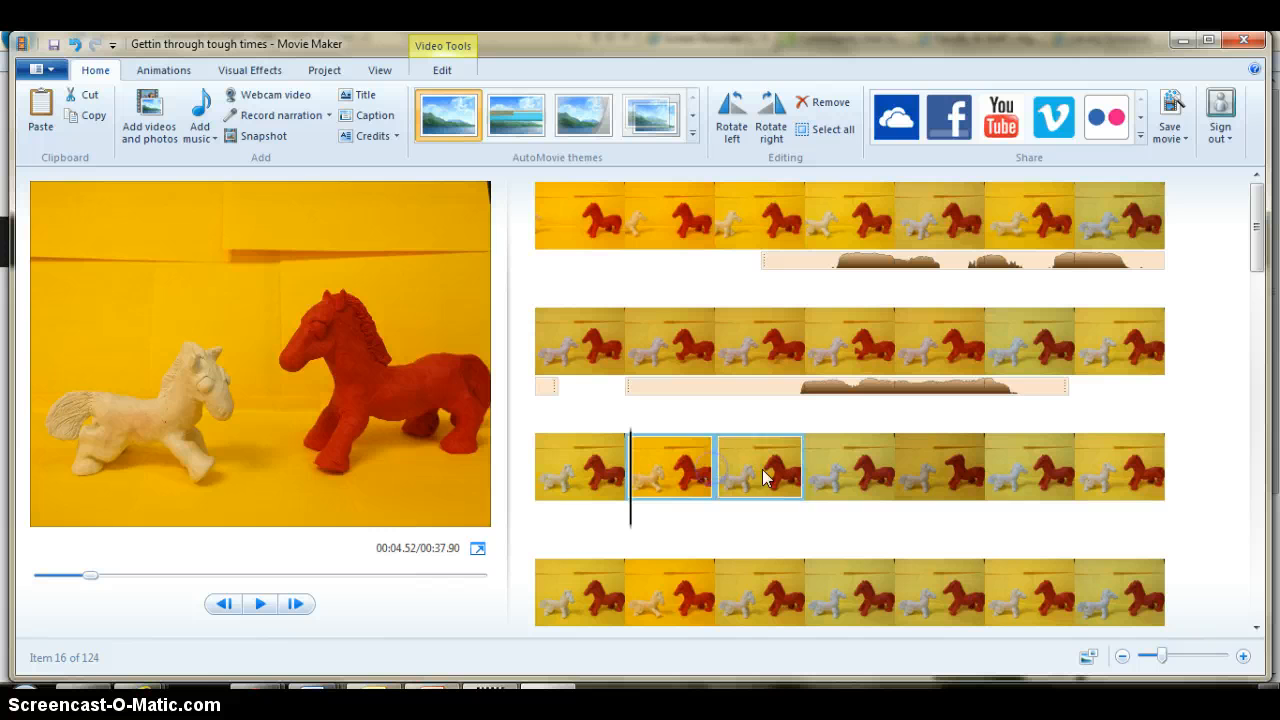
pyautogui.press('Right')
pyautogui.press('Right')
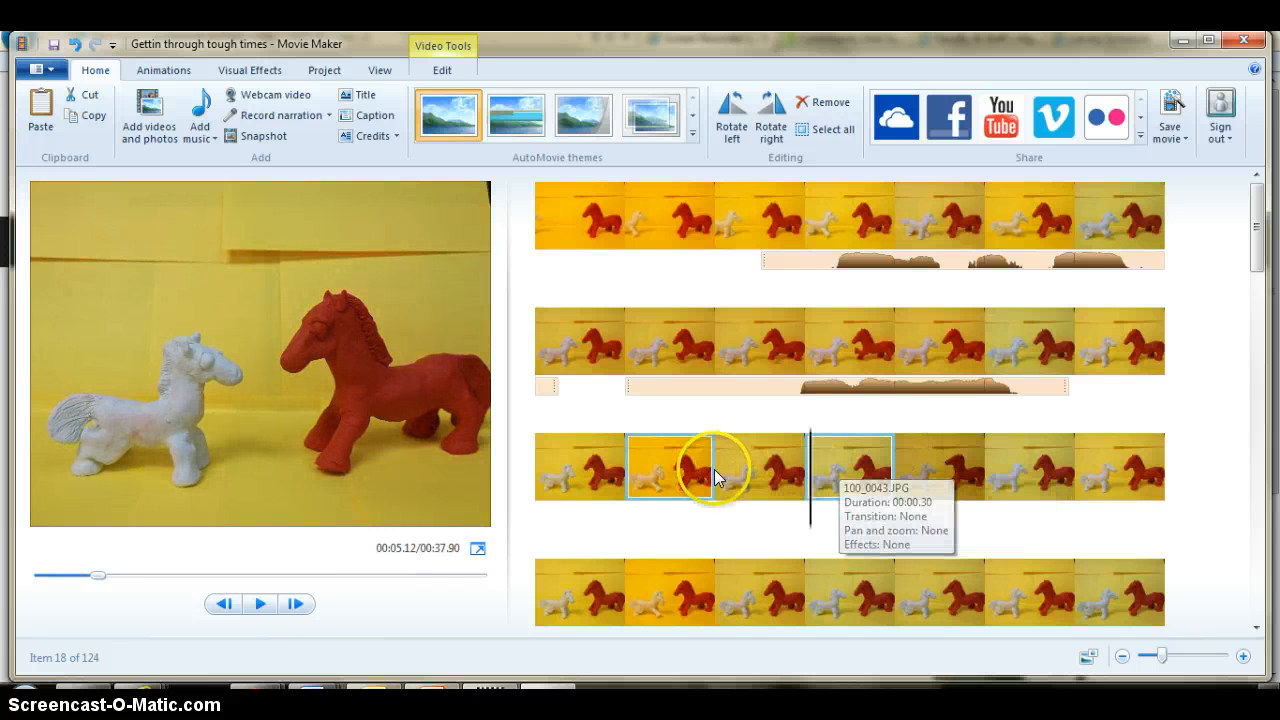
pyautogui.click(1150, 345)
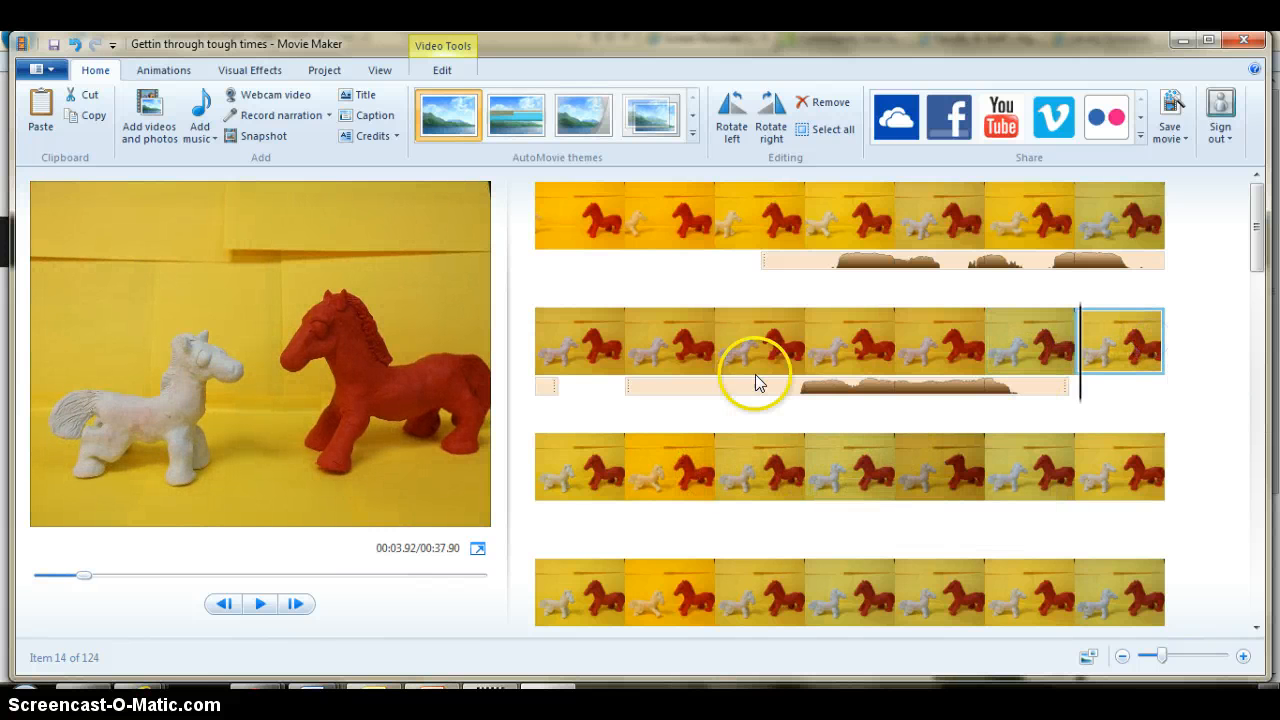
pyautogui.click(280, 115)
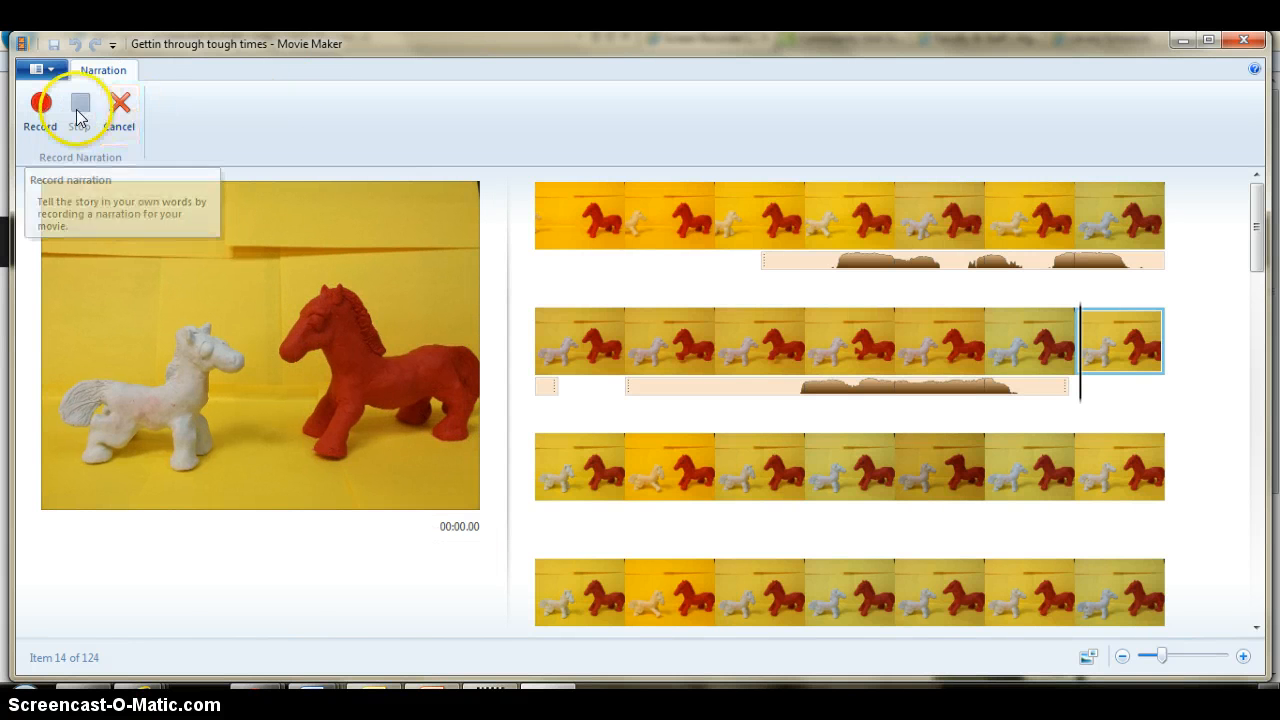
pyautogui.click(42, 105)
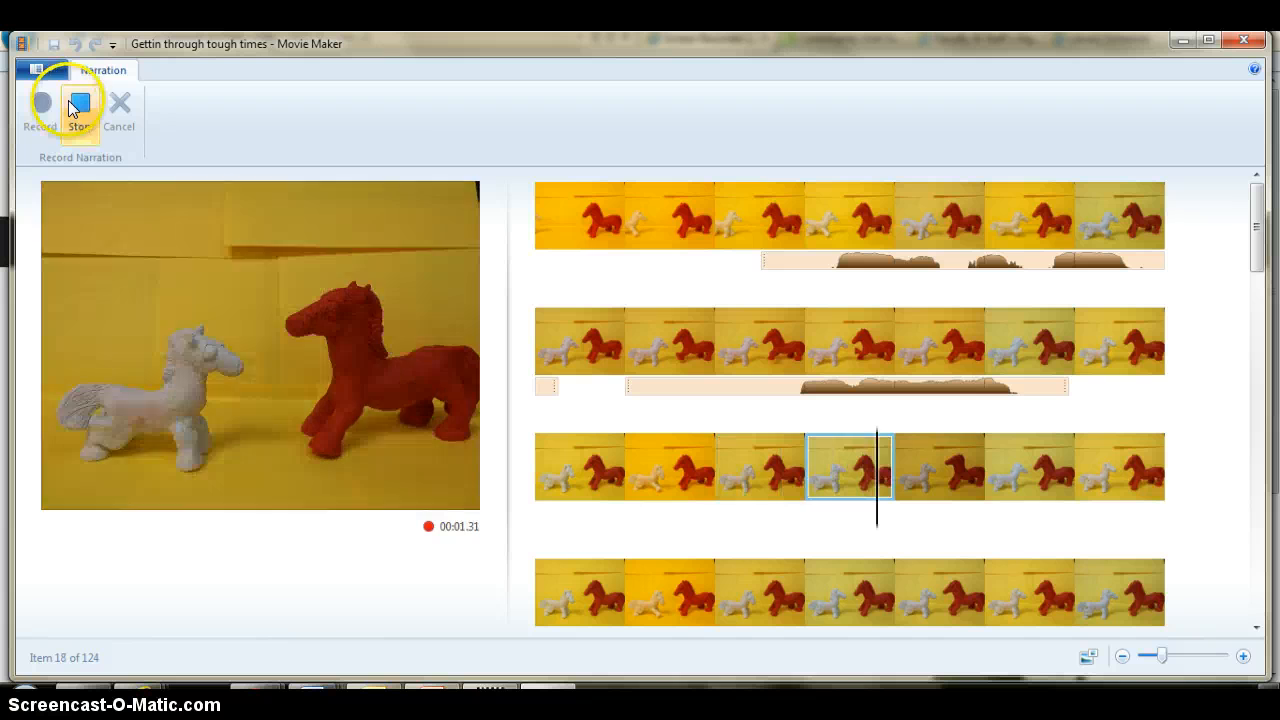
pyautogui.click(80, 104)
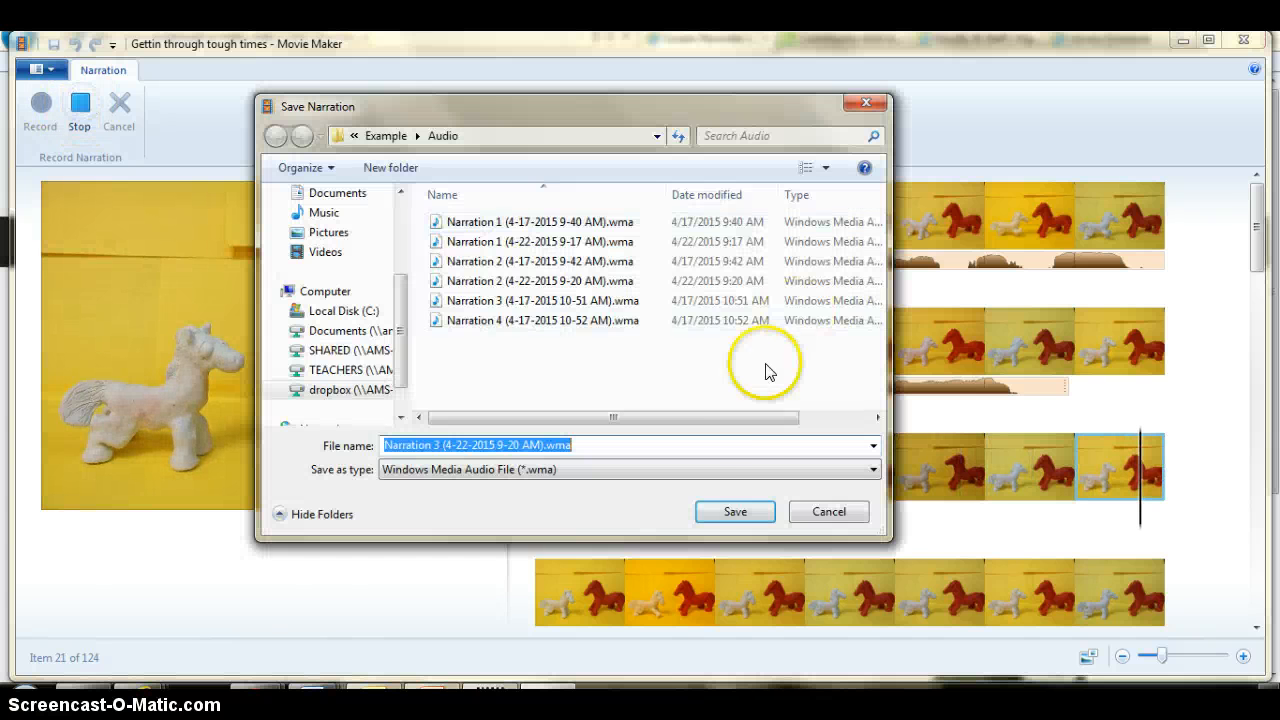
pyautogui.click(737, 513)
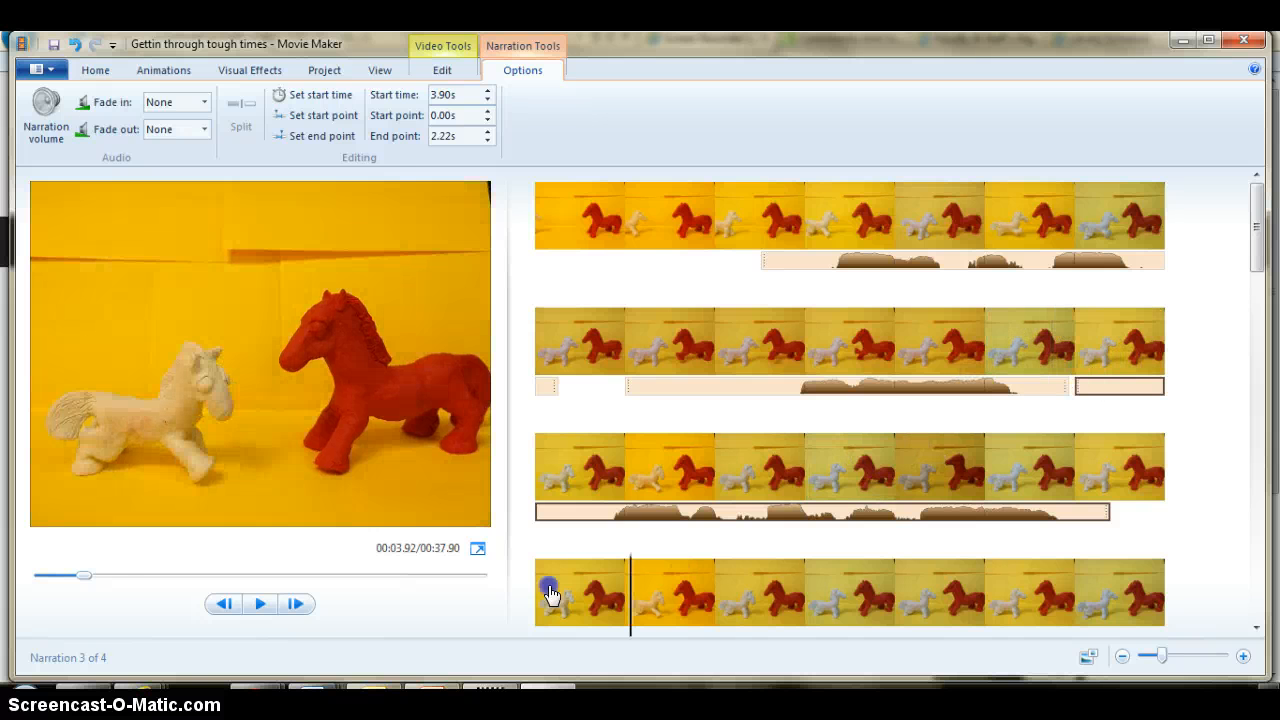
# Step: Split off and delete the new narration's silent first 0.50 s, and move the remainder to start at 3.90 s
pyautogui.click(600, 500)
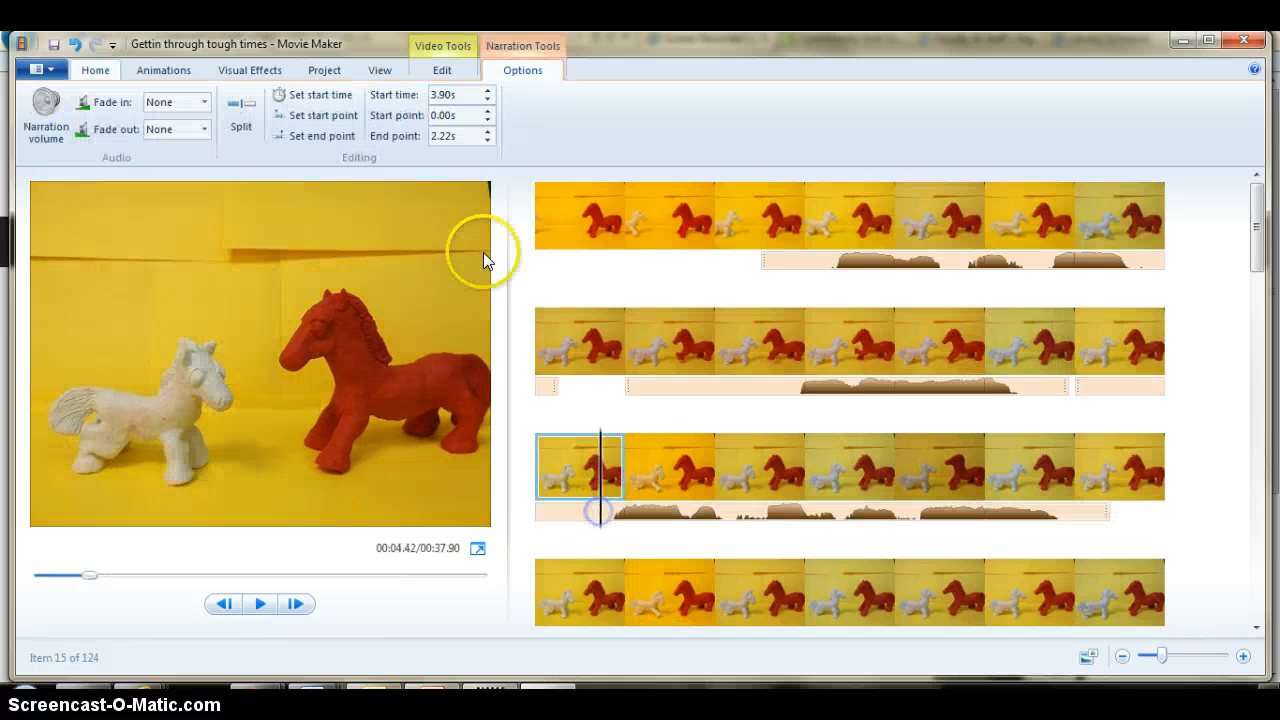
pyautogui.click(250, 112)
pyautogui.click(560, 513)
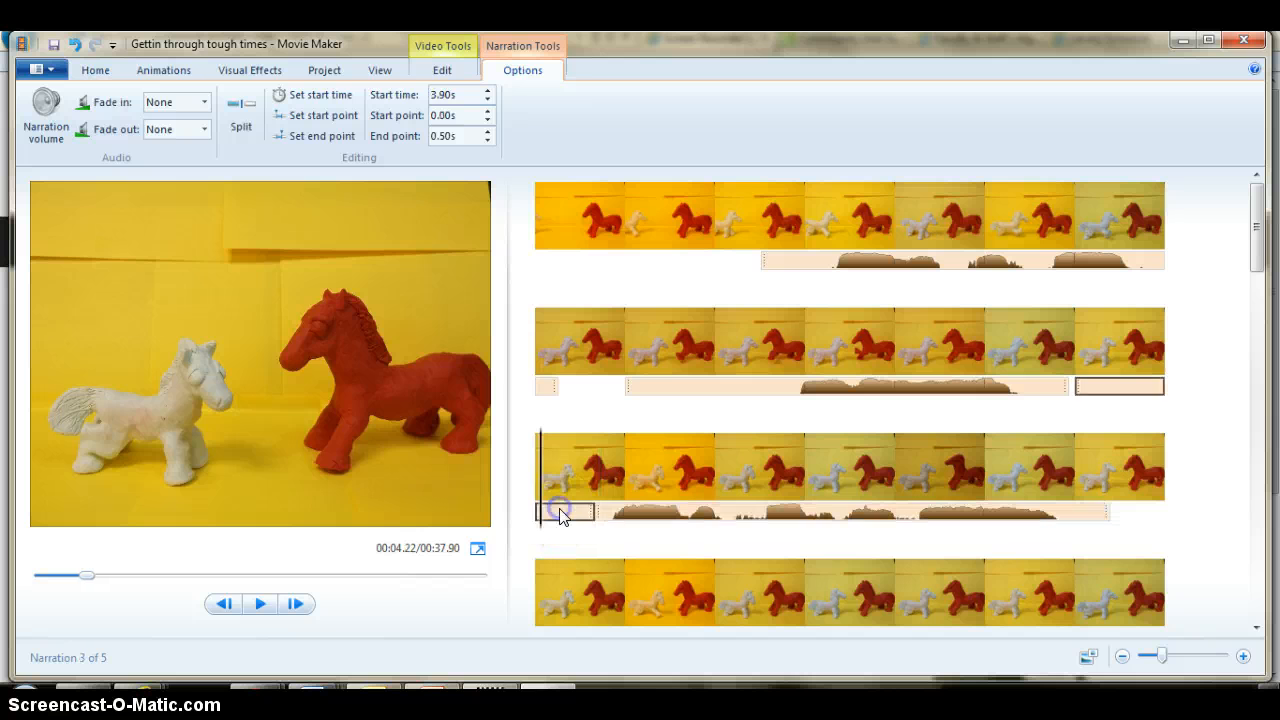
pyautogui.press('Delete')
pyautogui.moveTo(623, 514); pyautogui.dragTo(1080, 405)
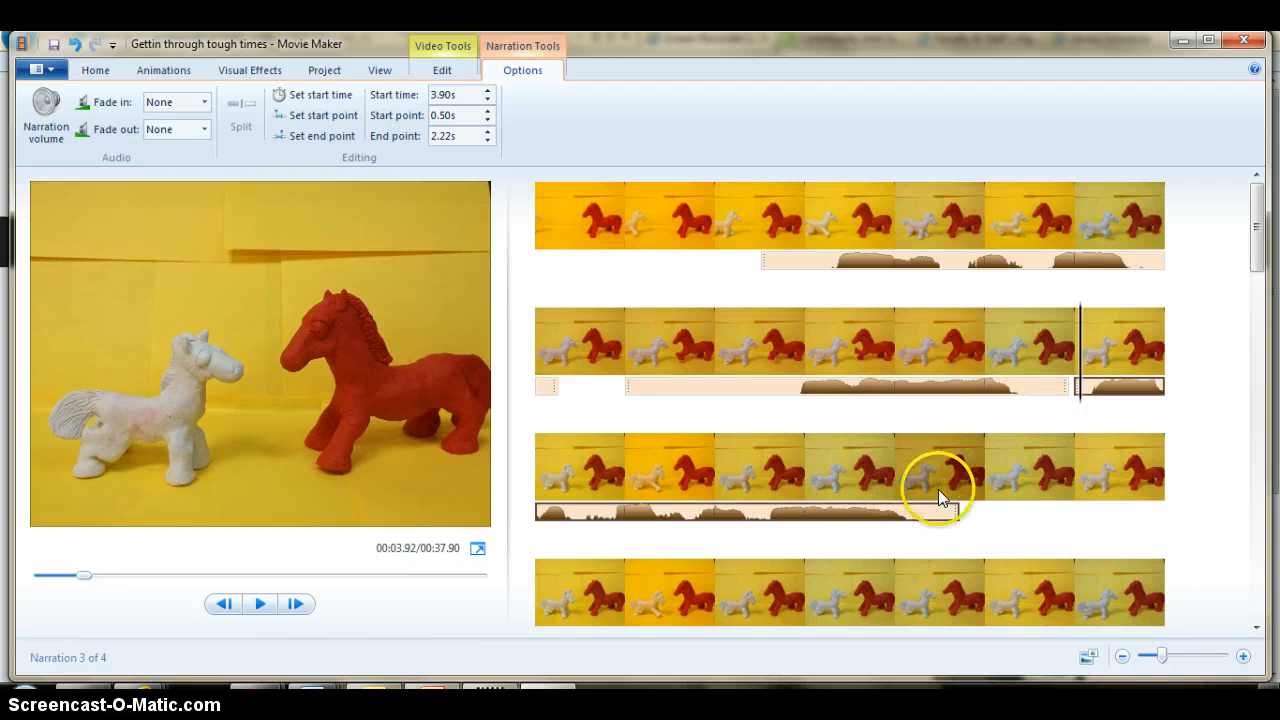
# Step: Check the photos above the third narration, split it at about 4.36 s and 4.46 s, and delete the short middle piece
pyautogui.click(990, 465)
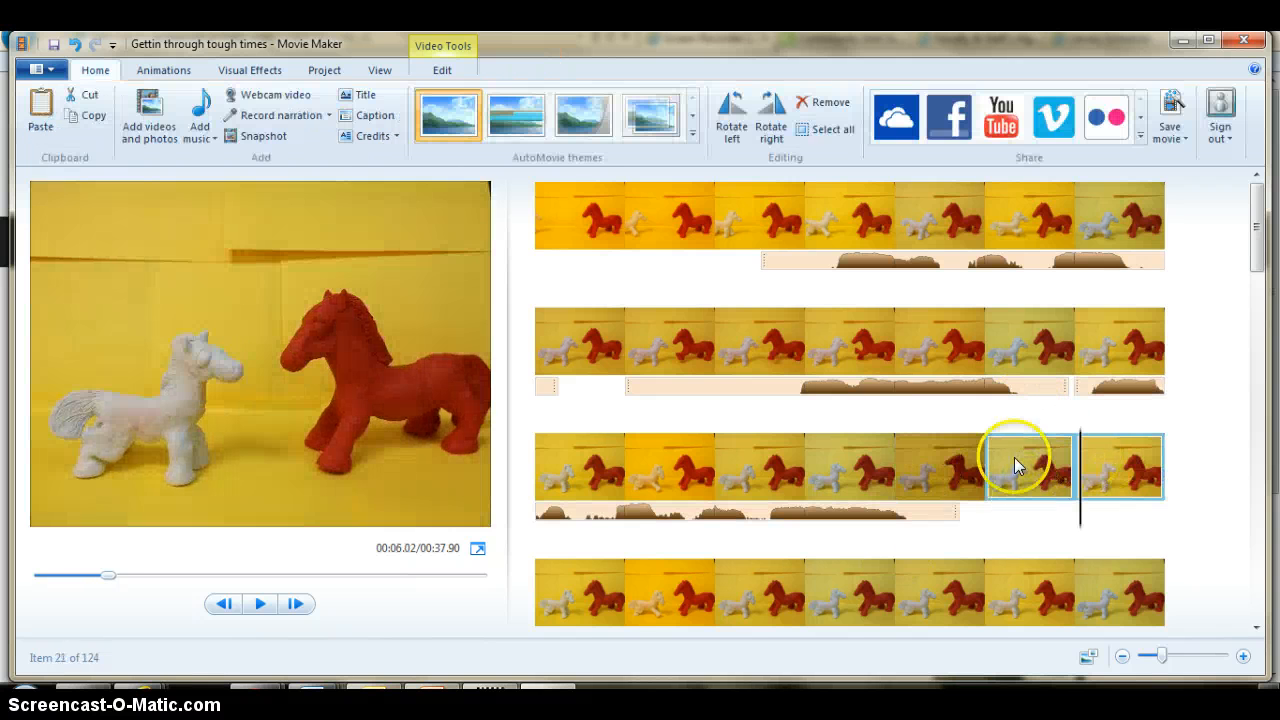
pyautogui.click(906, 464)
pyautogui.click(867, 464)
pyautogui.click(963, 465)
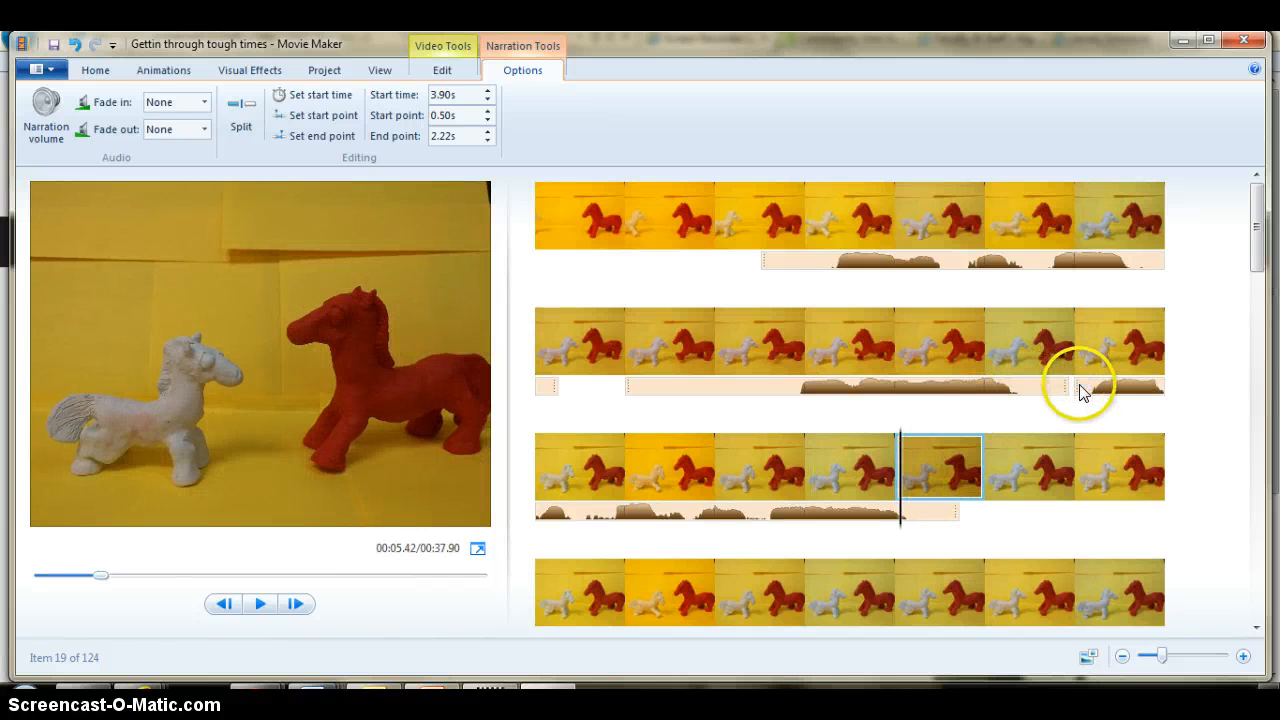
pyautogui.click(1089, 357)
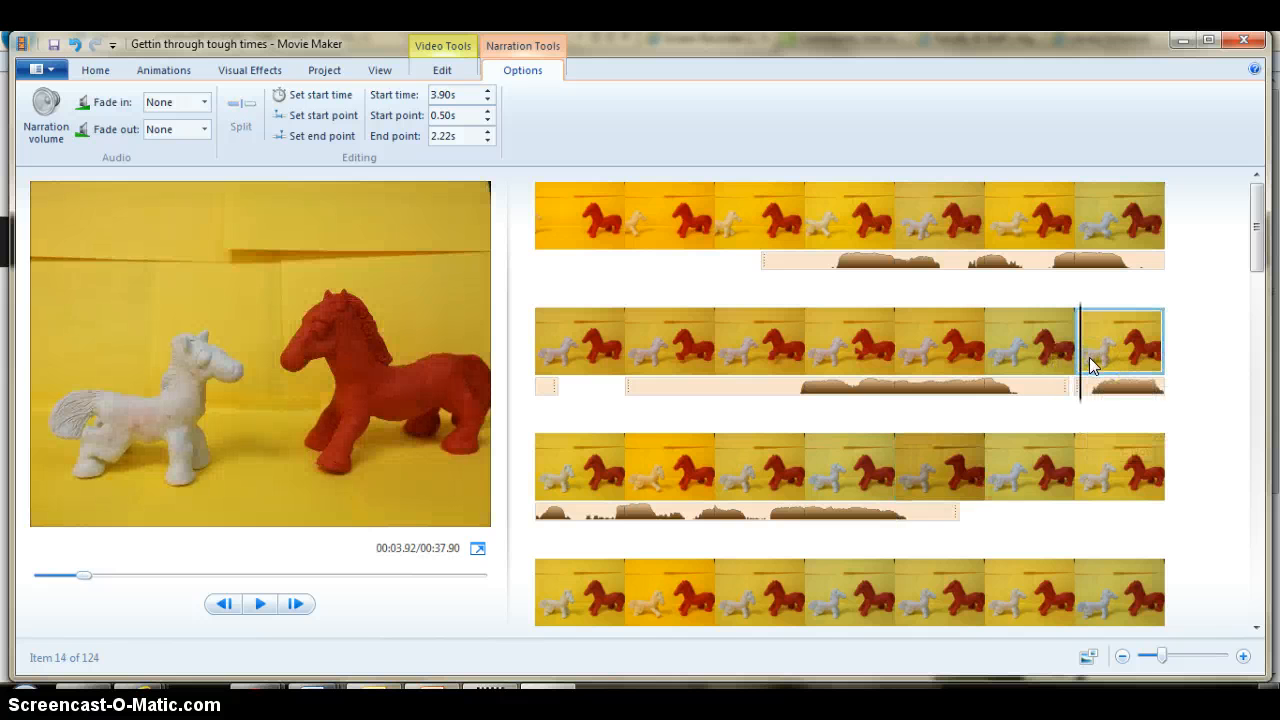
pyautogui.click(591, 515)
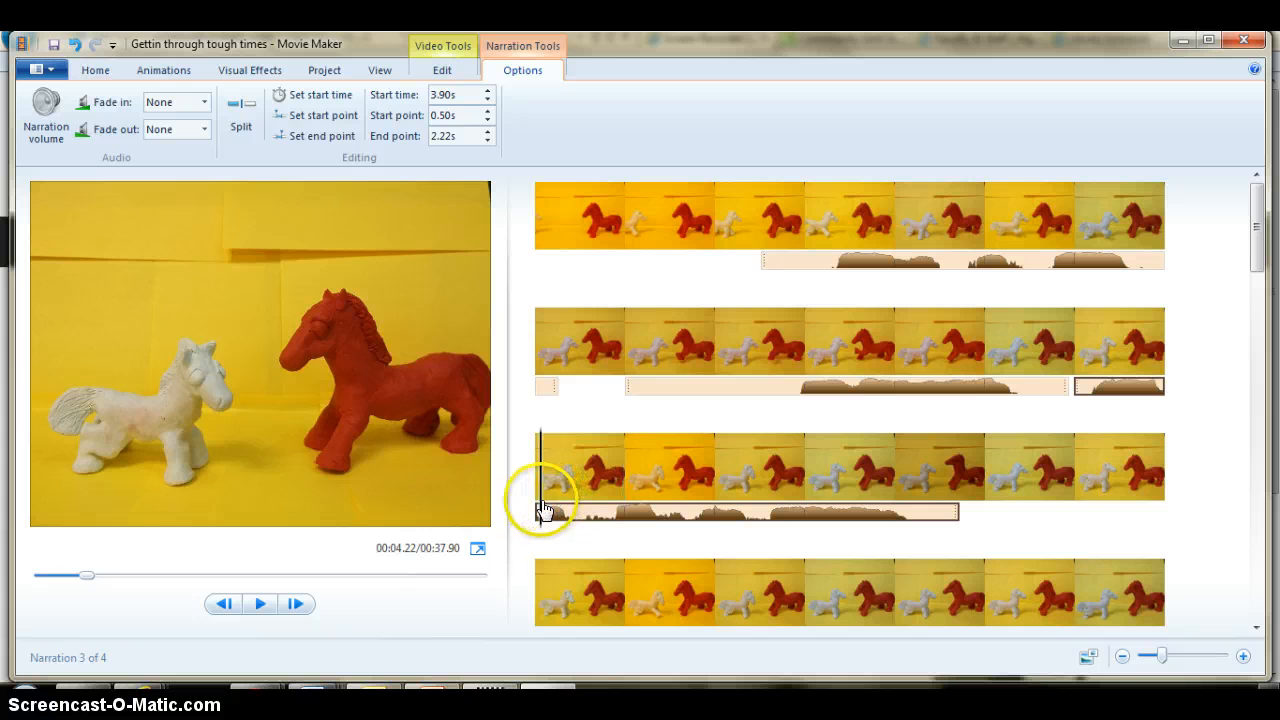
pyautogui.click(580, 510)
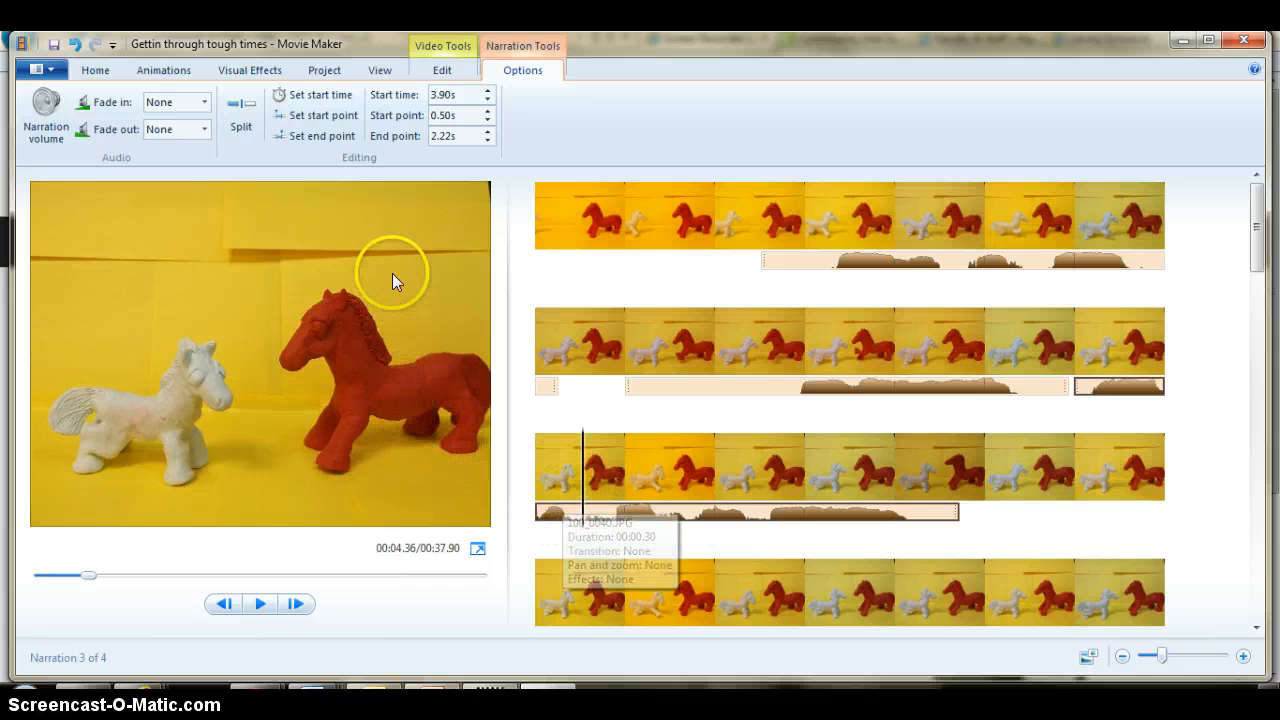
pyautogui.click(240, 112)
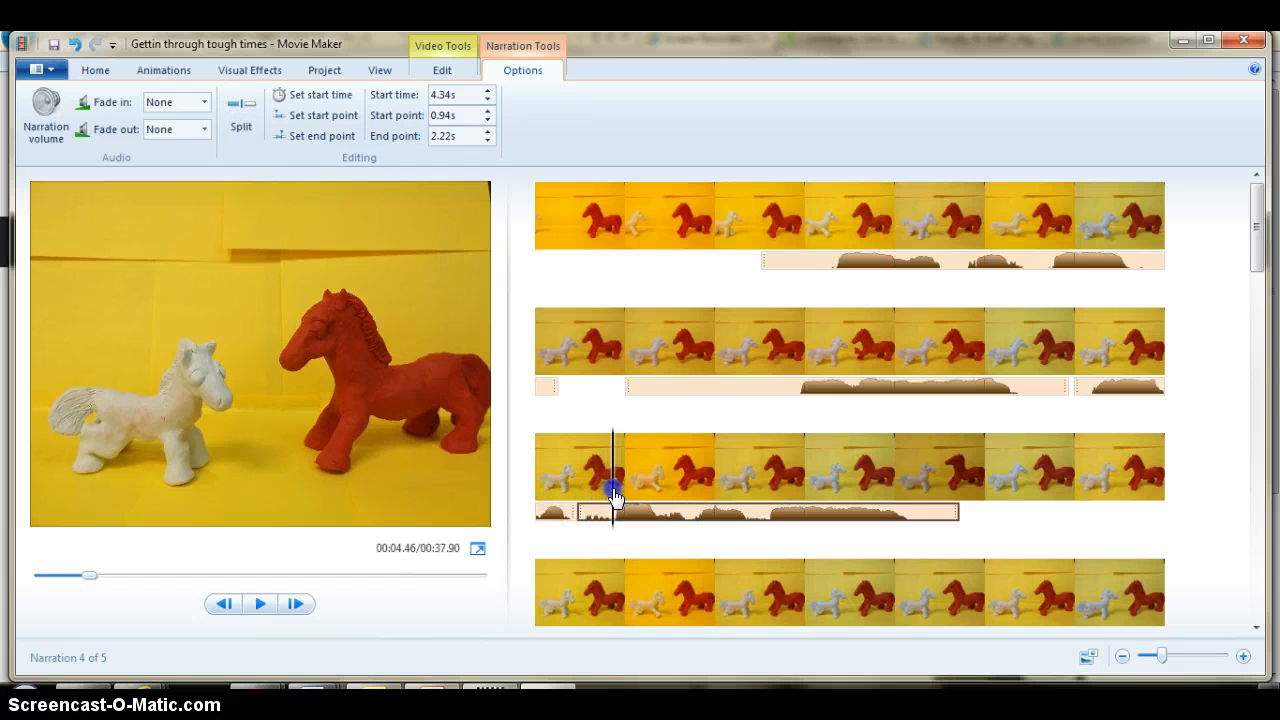
pyautogui.click(240, 112)
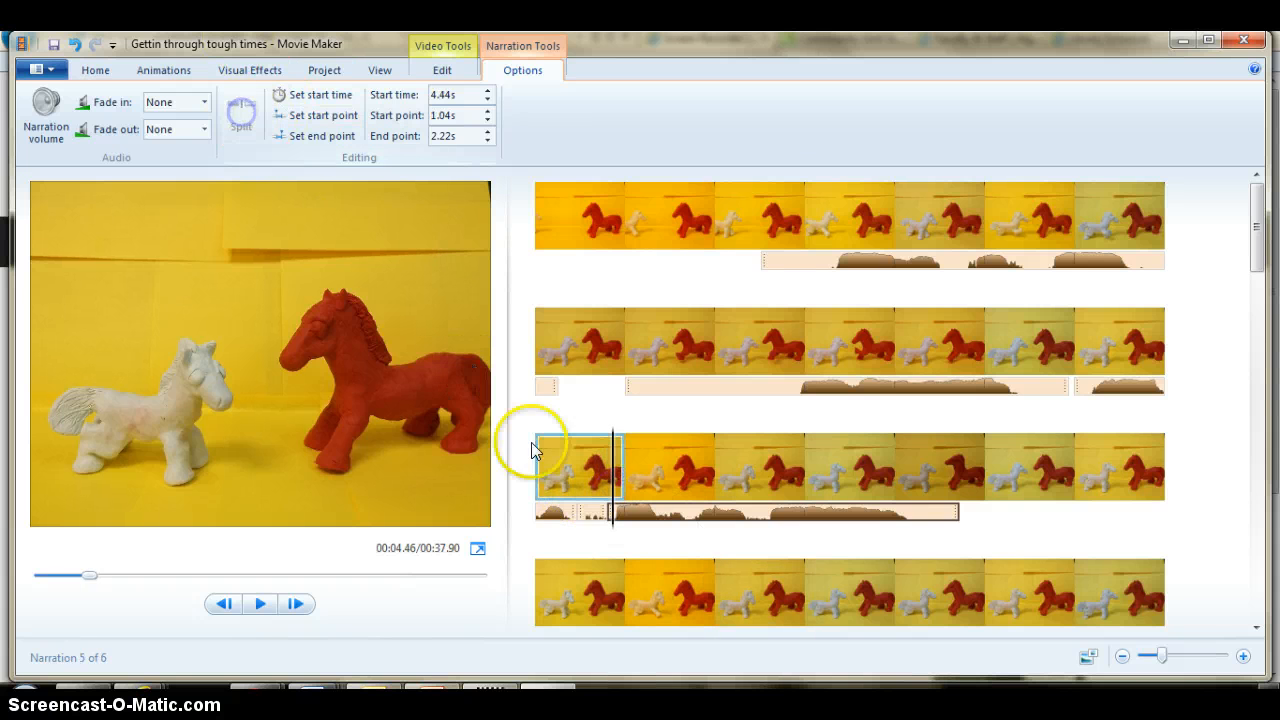
pyautogui.click(585, 512)
pyautogui.press('Delete')
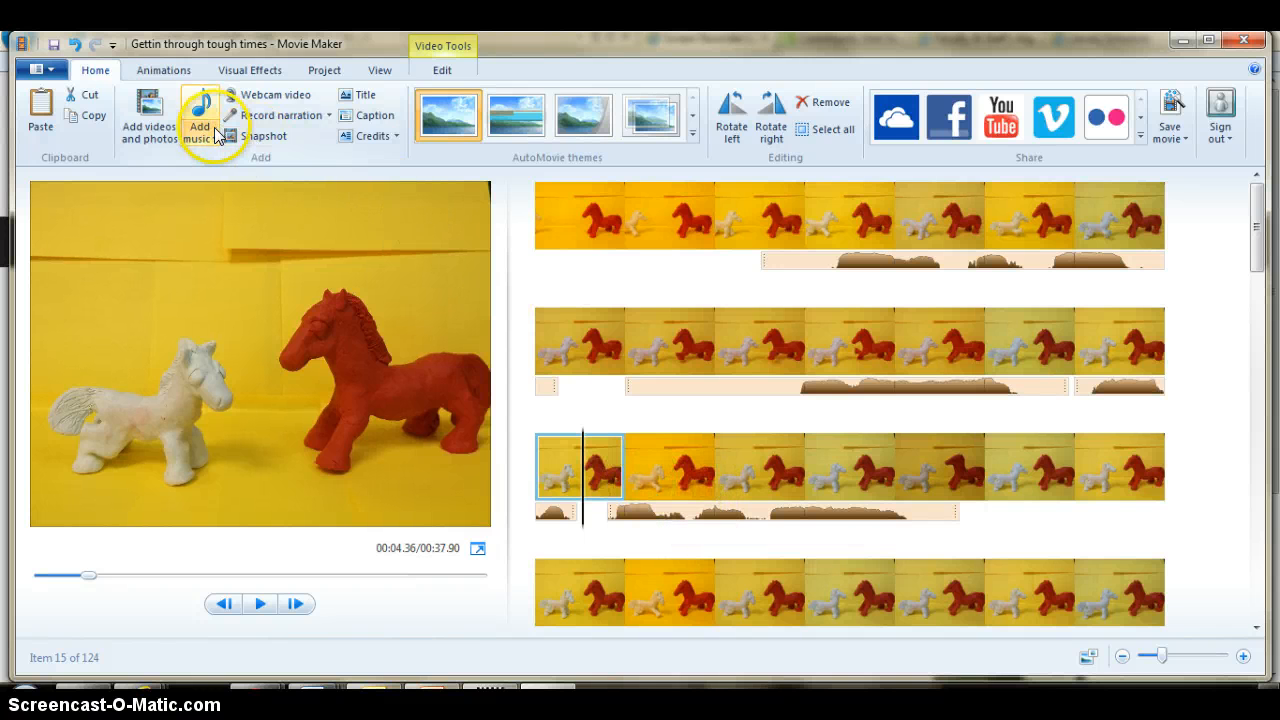
# Step: Open narration recording with the playhead at about 4.36 s
pyautogui.click(273, 115)
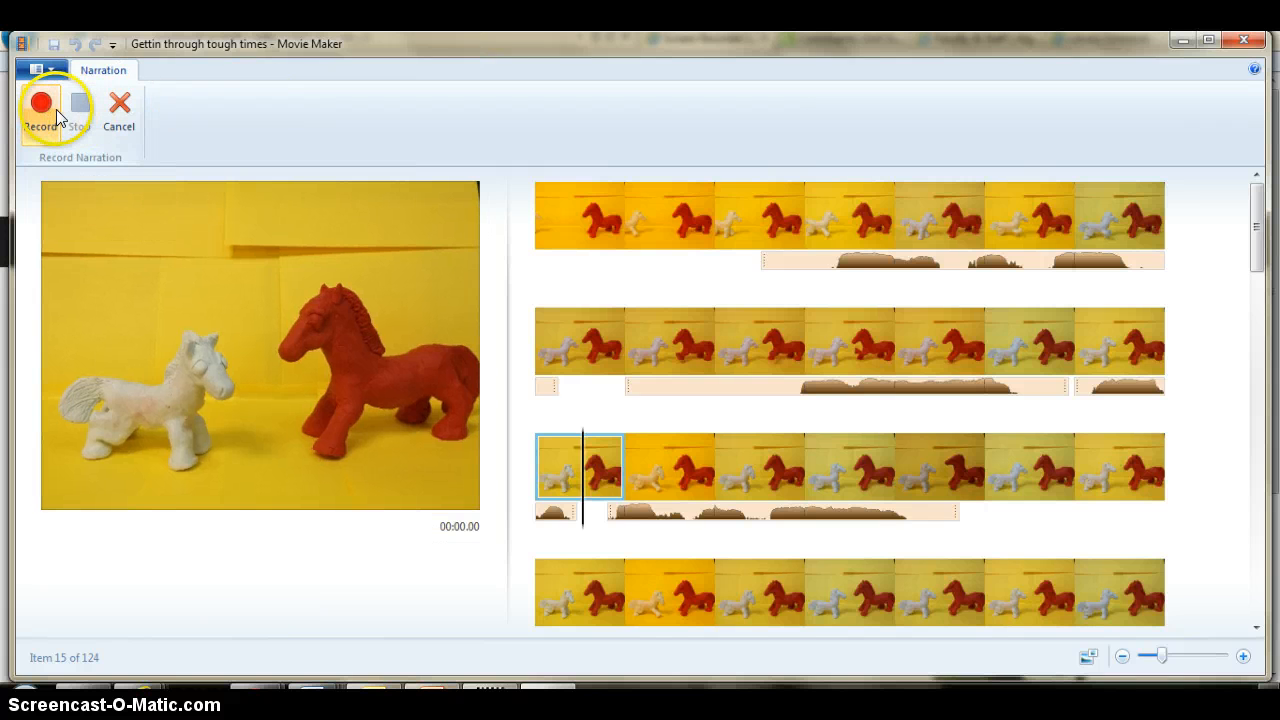